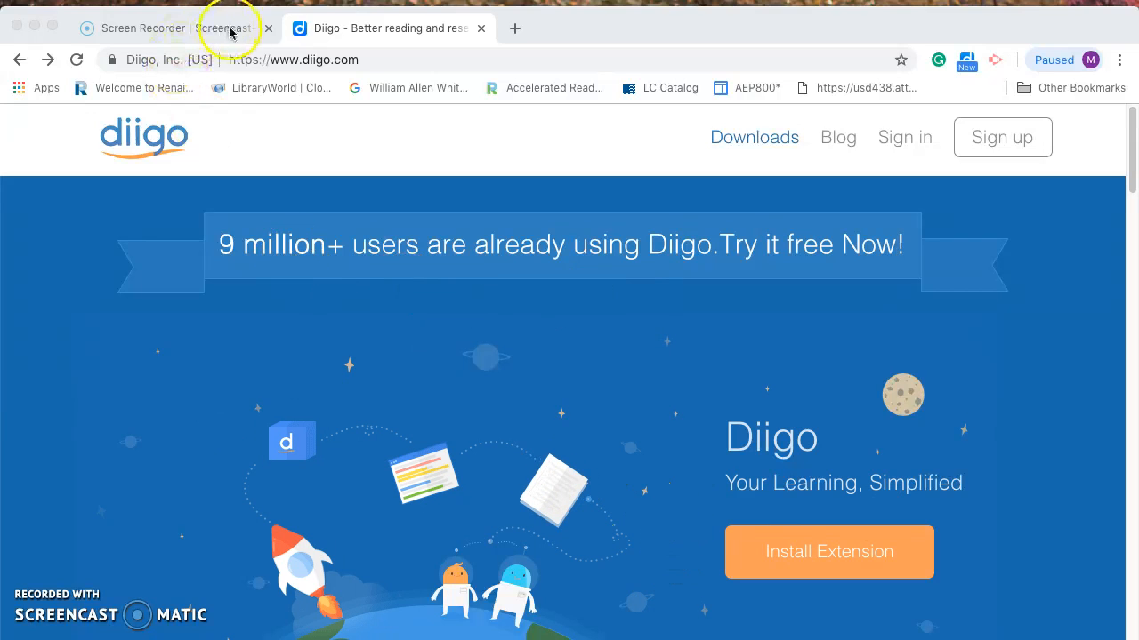
Close the Screen Recorder tab so only the diigo.com tab remains
click(268, 28)
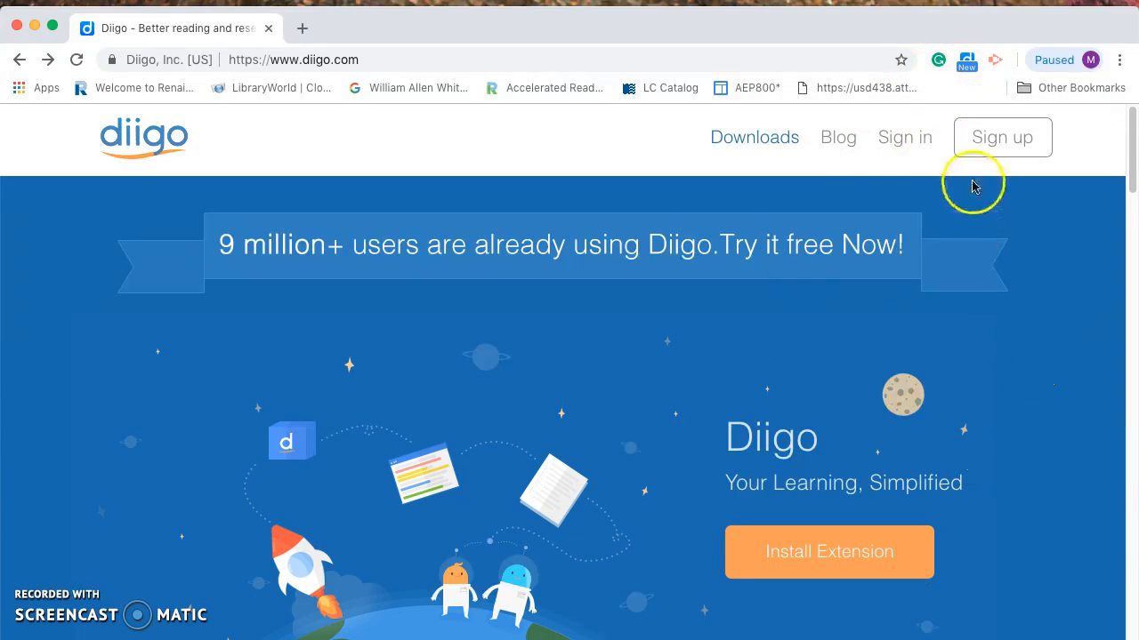
Go to the Diigo sign-in page and enter the account e-mail address as the user name
click(984, 155)
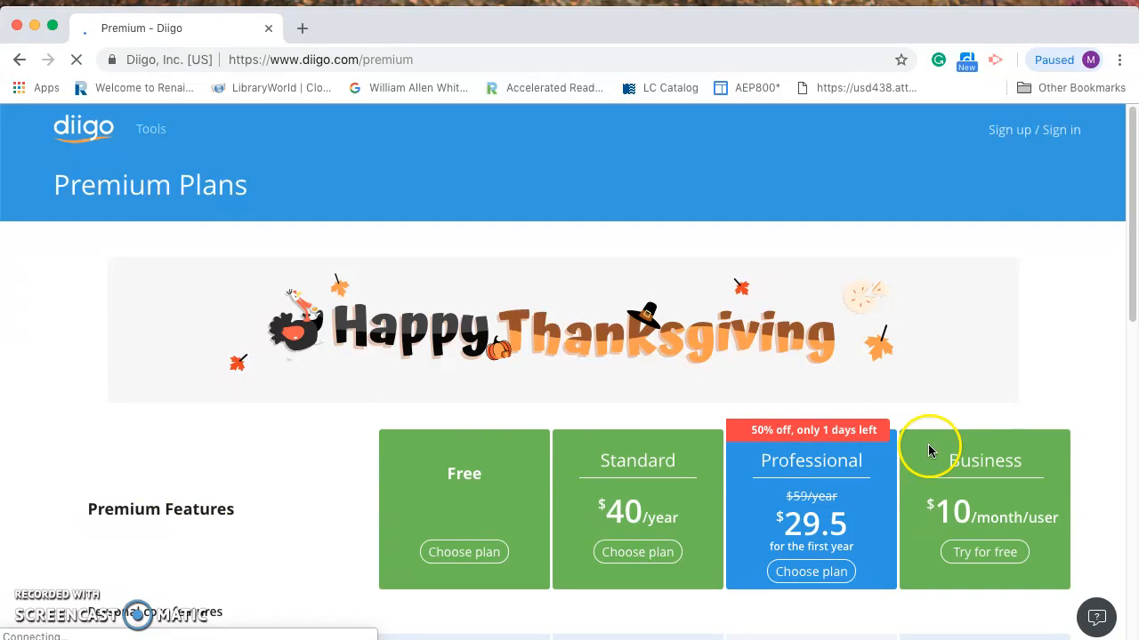
click(1058, 130)
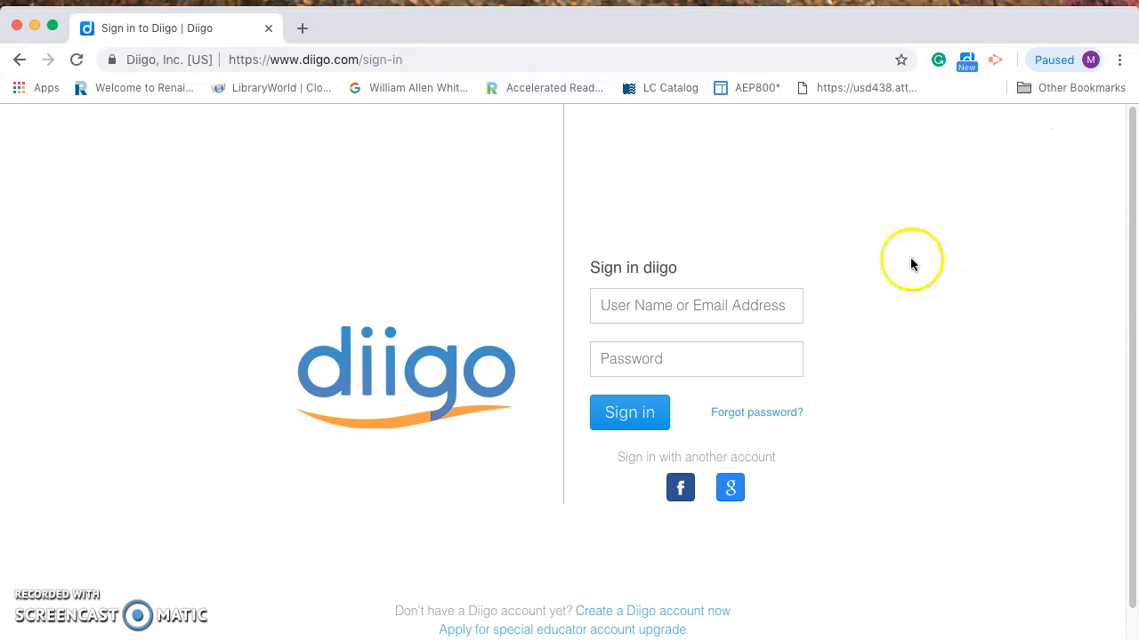
click(619, 307)
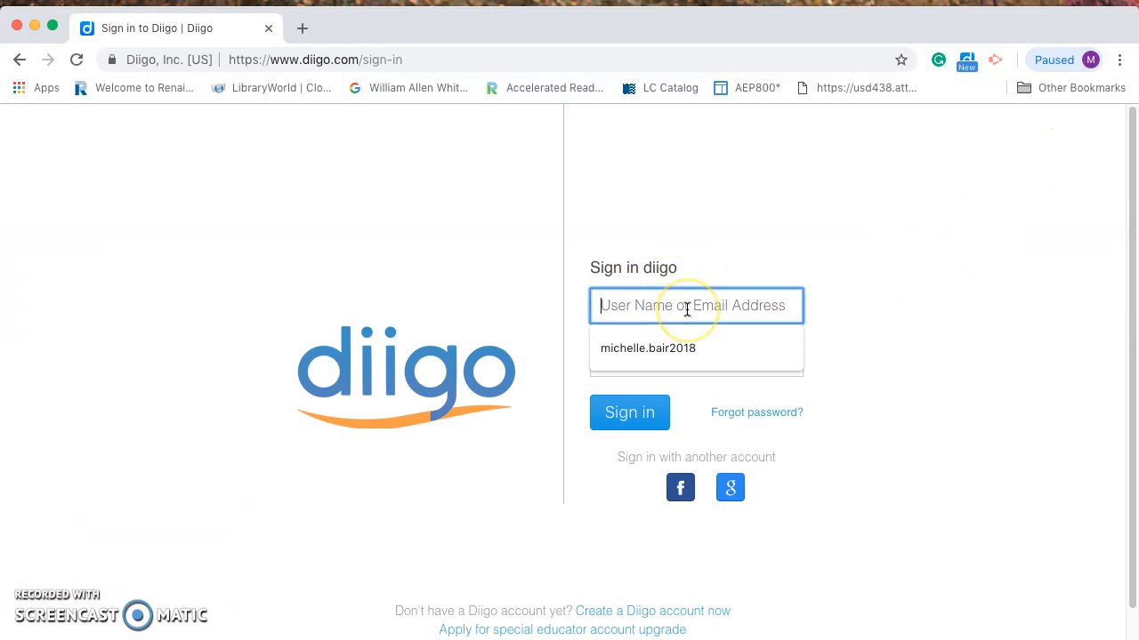
click(663, 309)
click(644, 444)
key(BackSpace)
key(BackSpace)
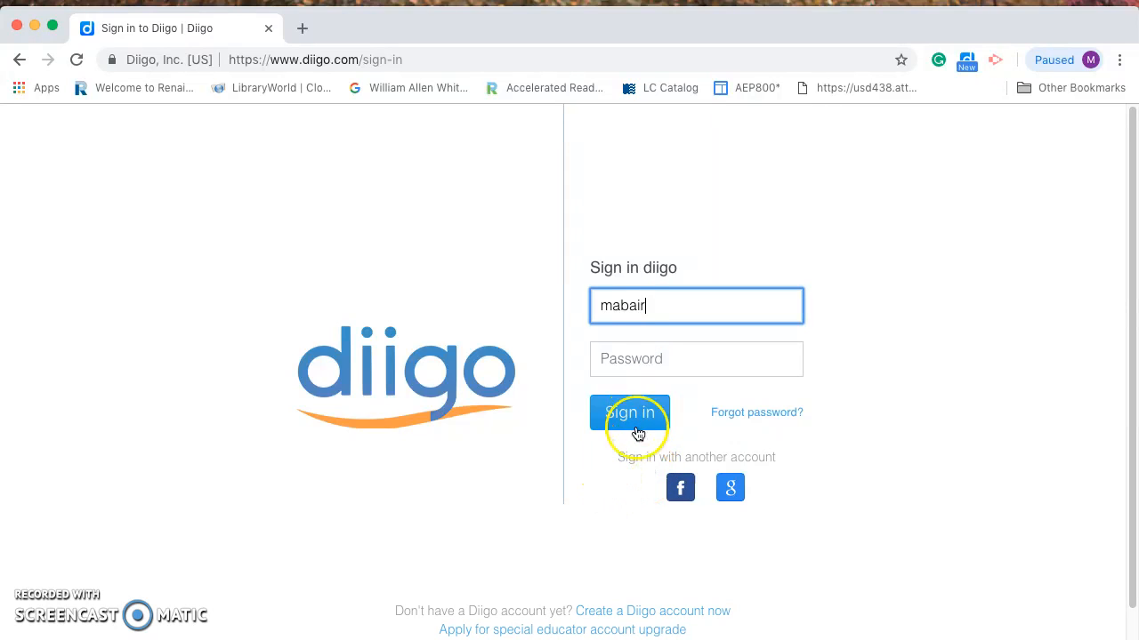
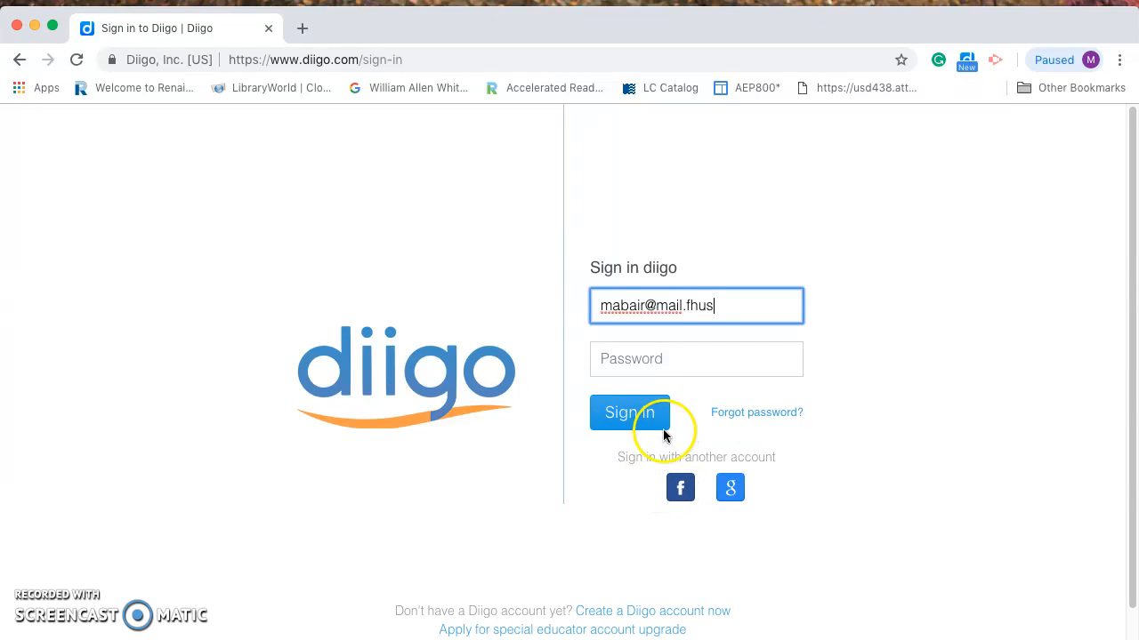
key(Left)
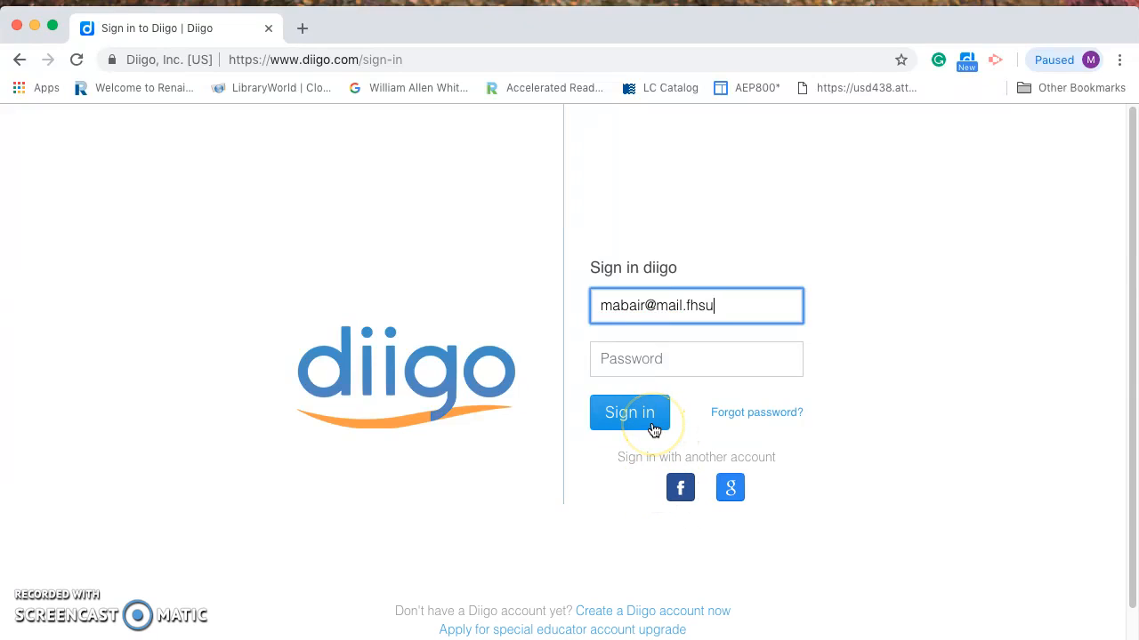
Enter the account password and sign in to Diigo
key(Tab)
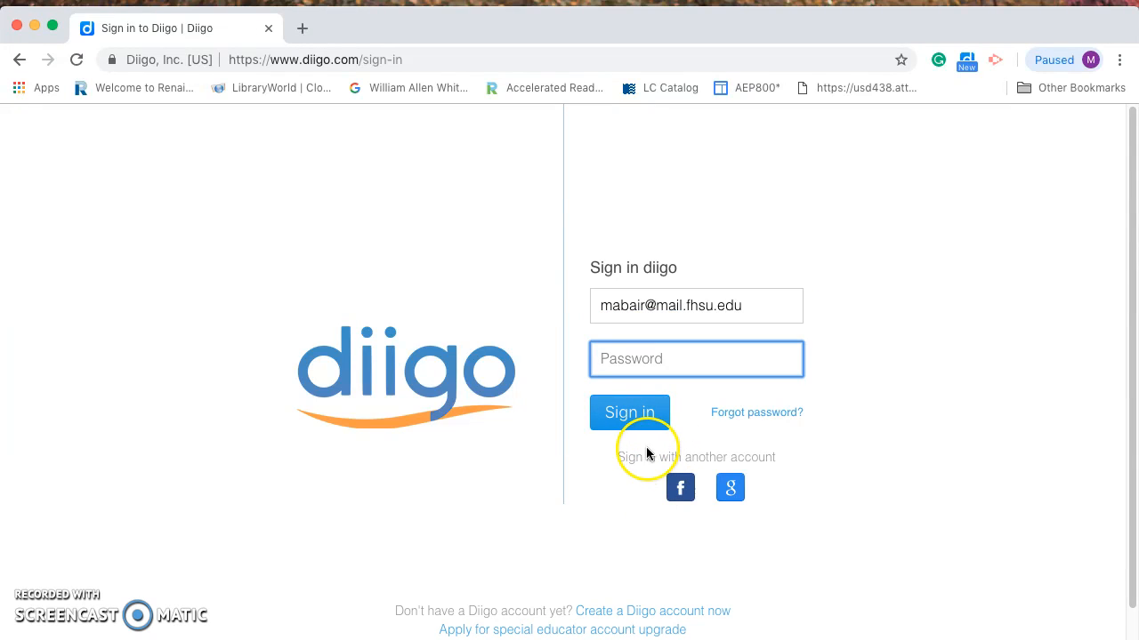
text(••••••••)
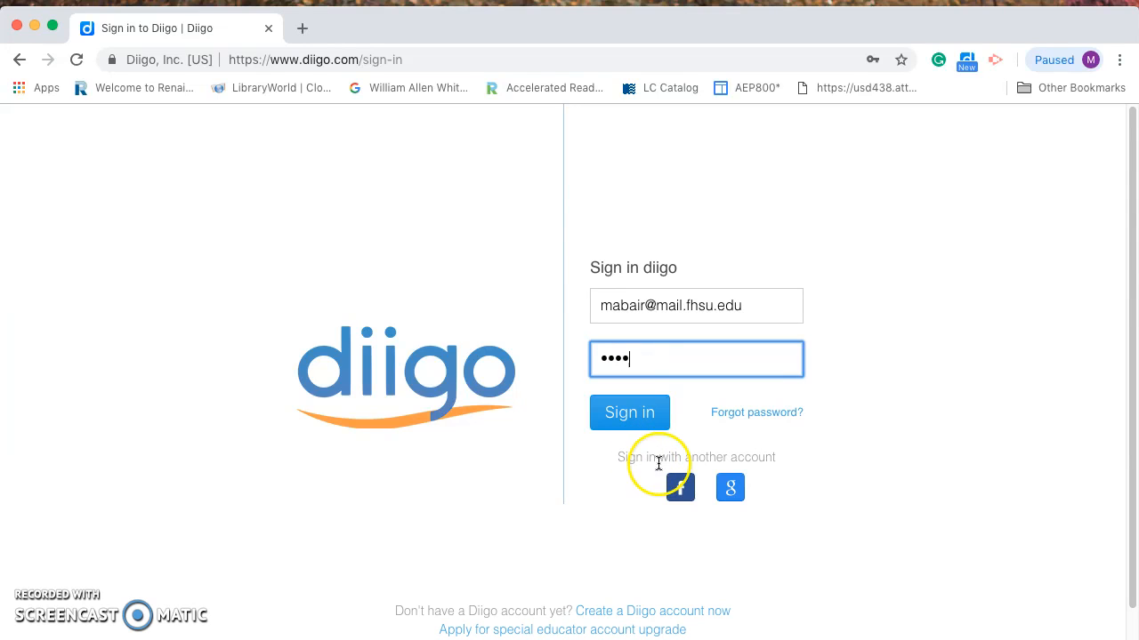
click(614, 414)
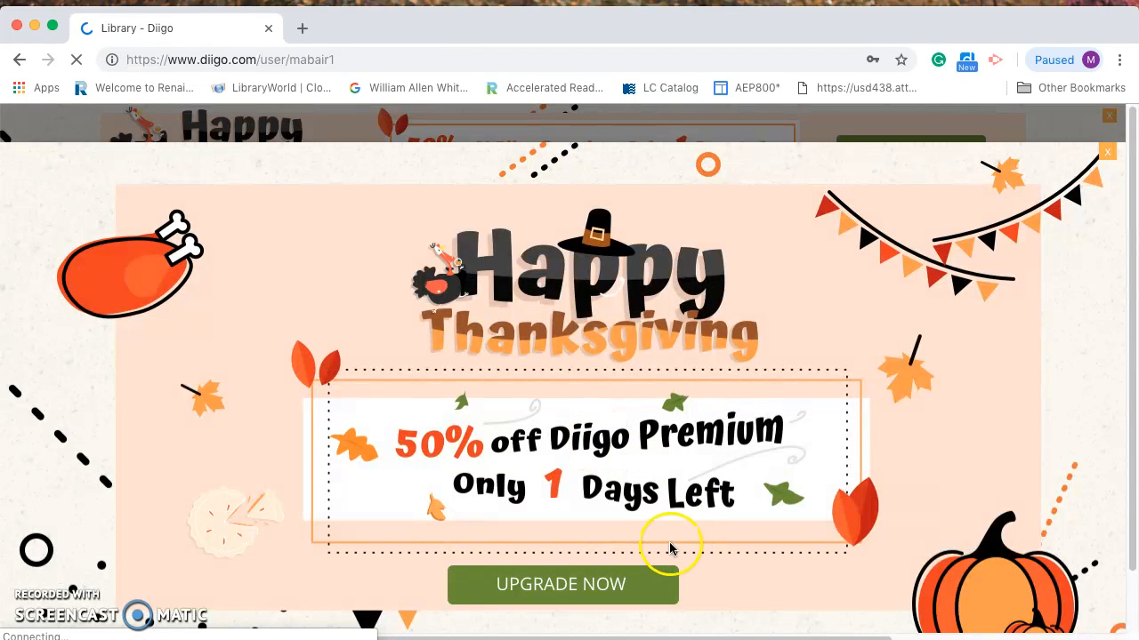
Dismiss the Thanksgiving overlay and banner, and collapse the library into a compact four-bookmark list
click(1107, 152)
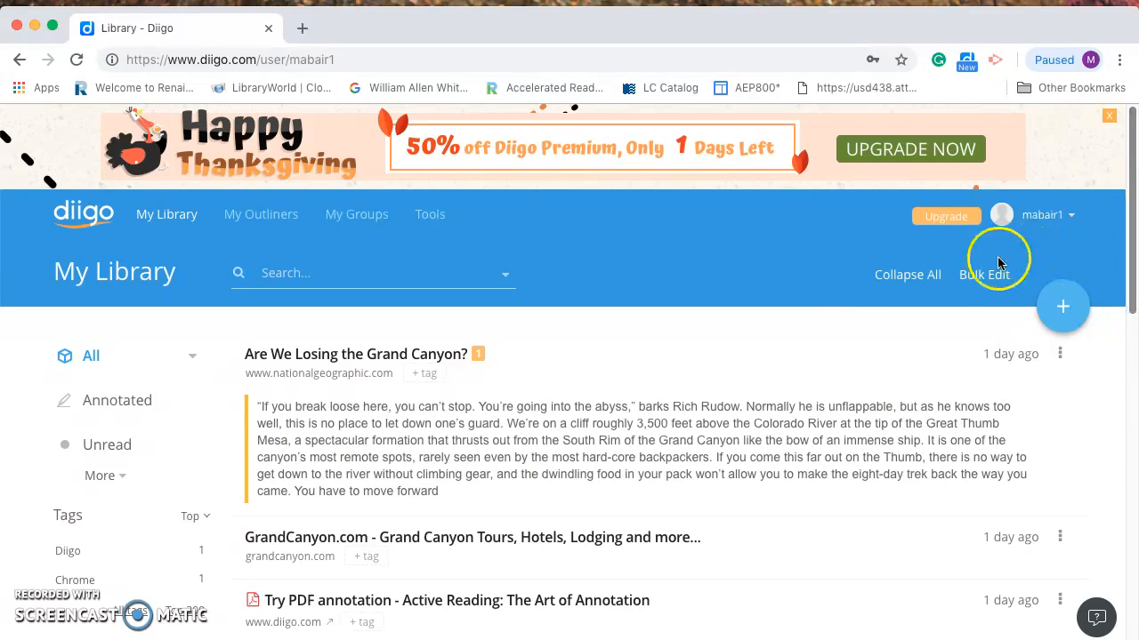
click(911, 279)
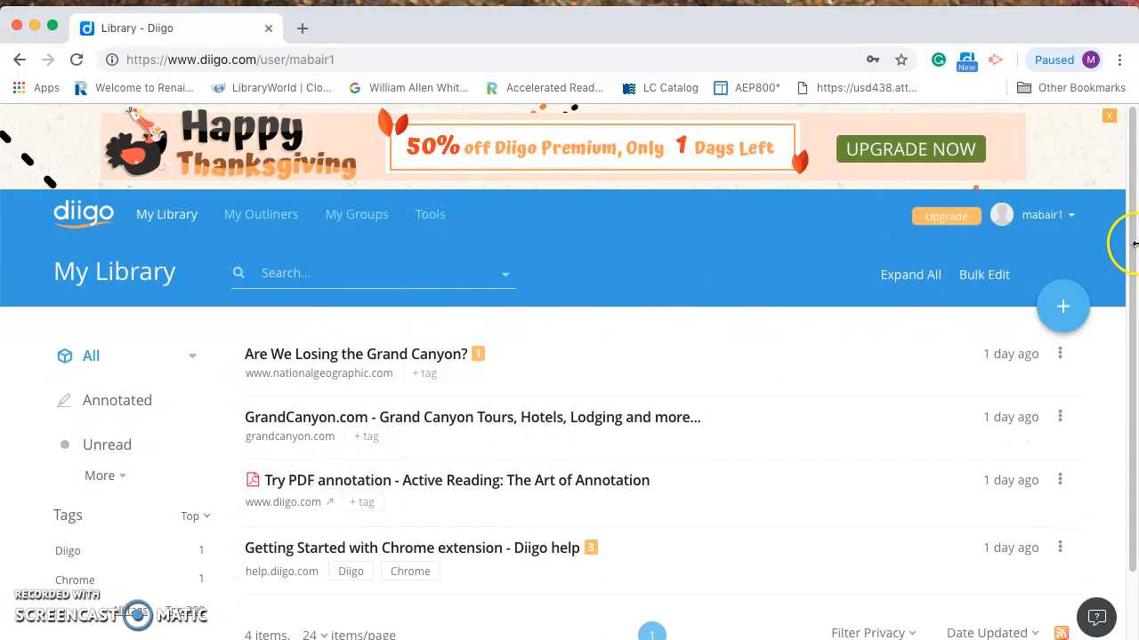
drag(1133, 247, 1133, 213)
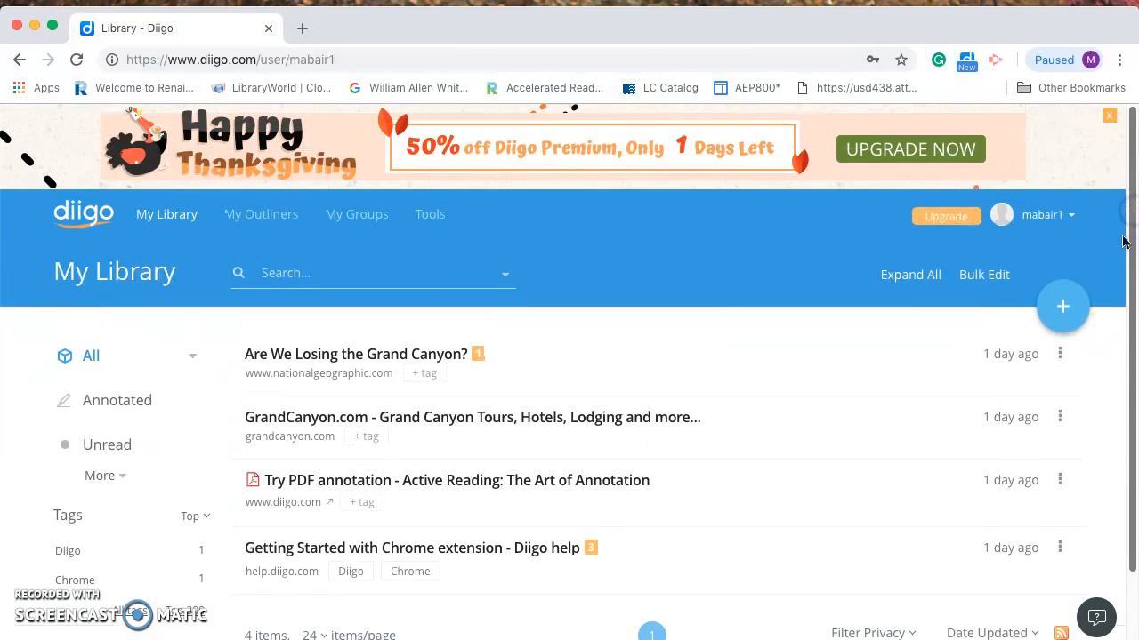
click(1108, 117)
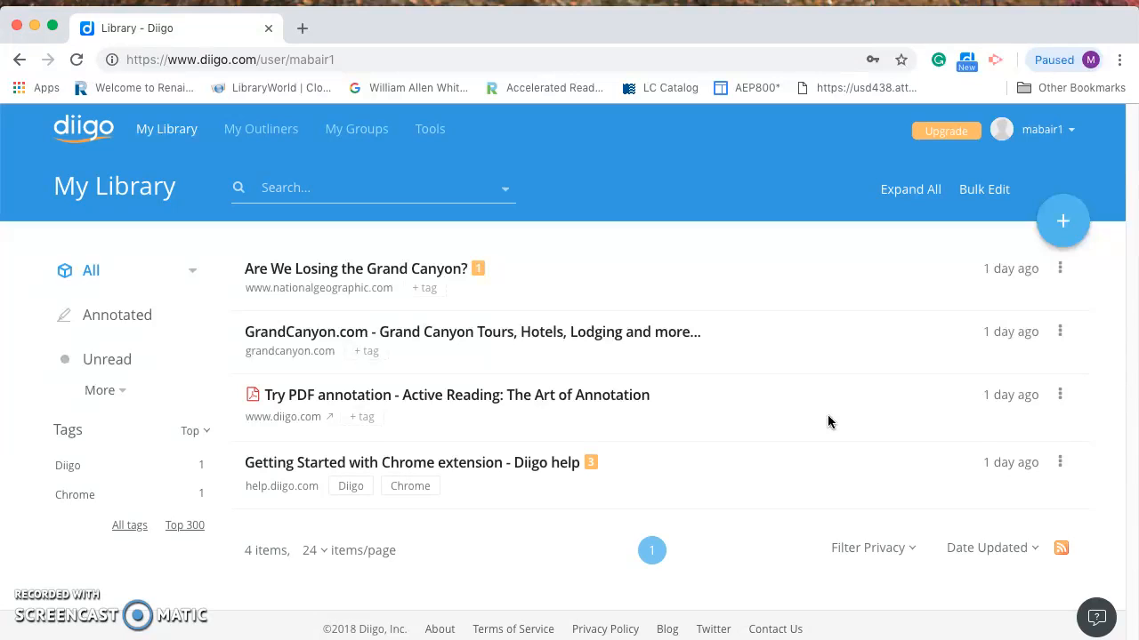
In a new browser tab, run a Google search for 'dolphins'
click(304, 31)
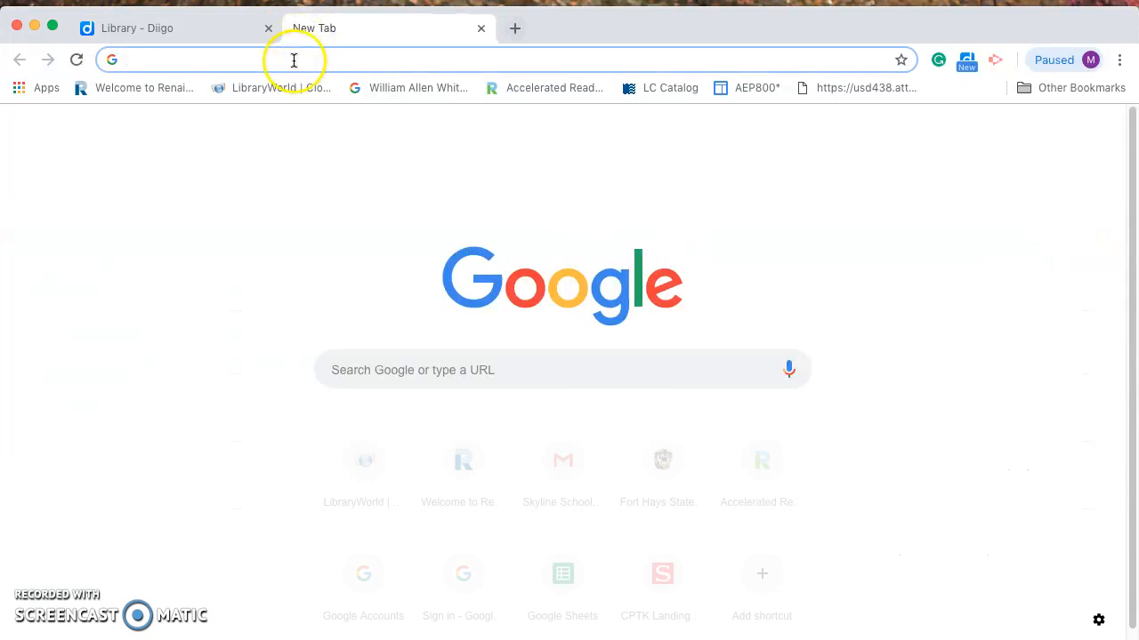
click(293, 59)
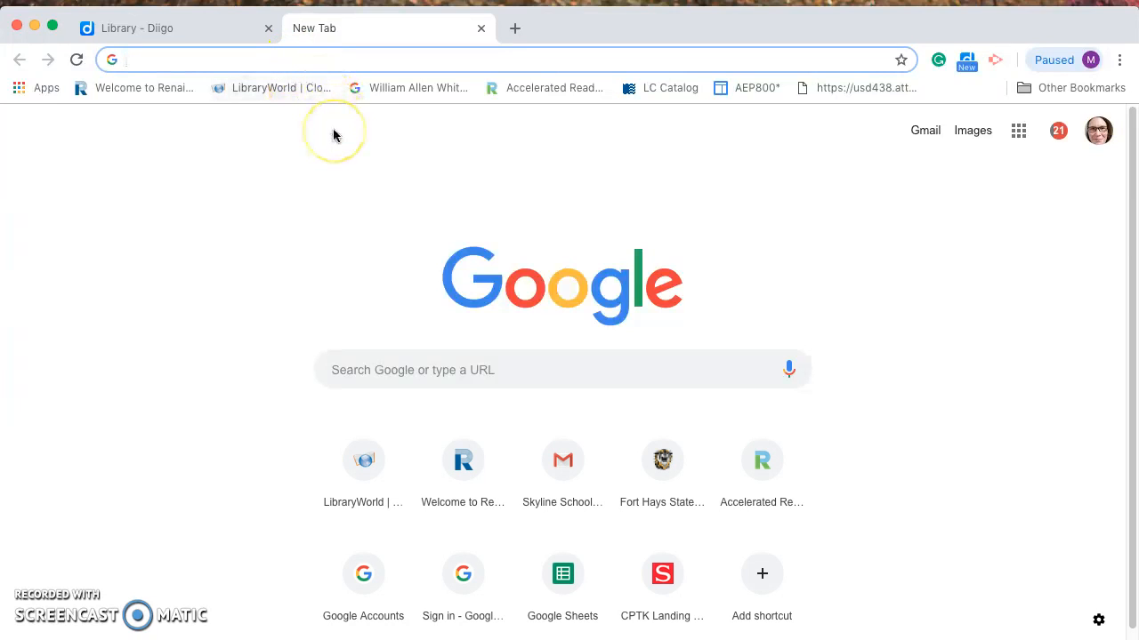
click(403, 377)
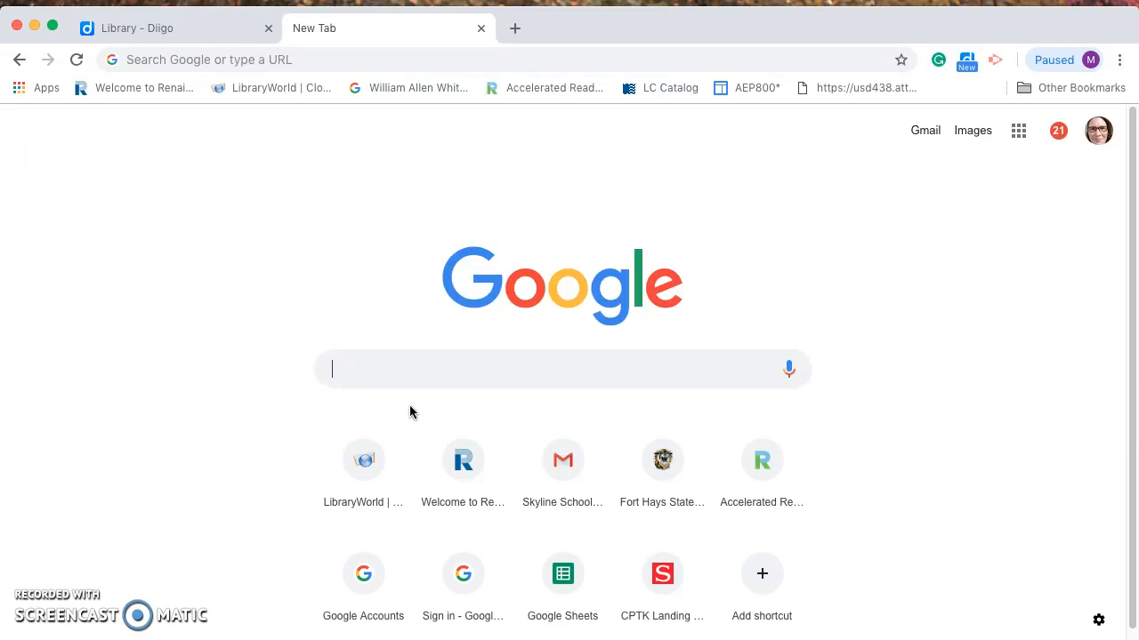
mouse_move(411, 437)
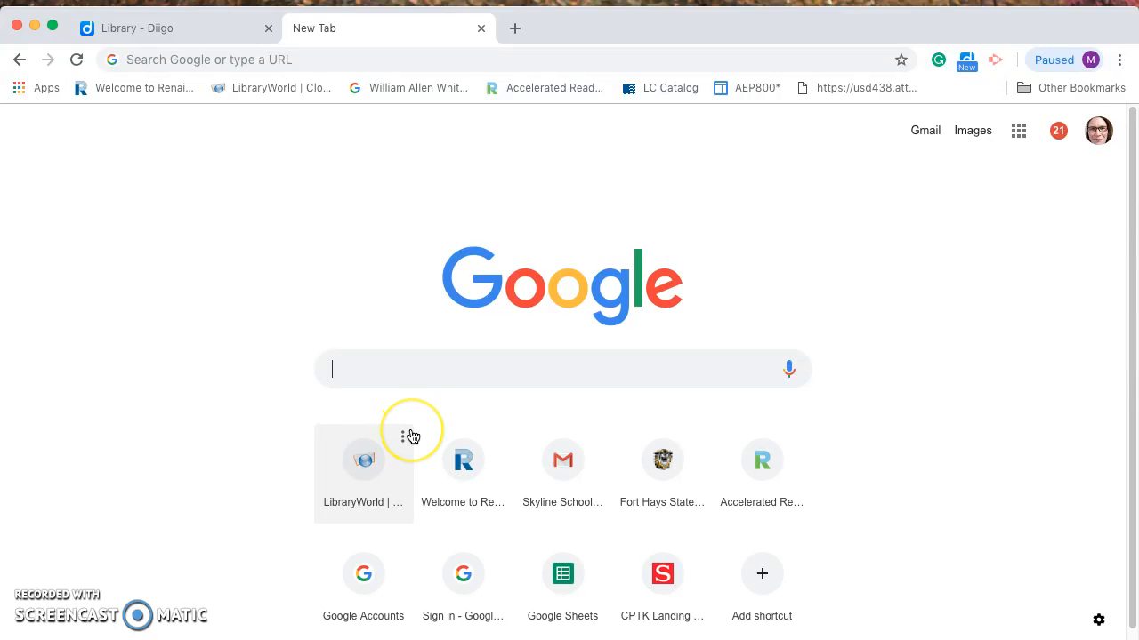
text(do)
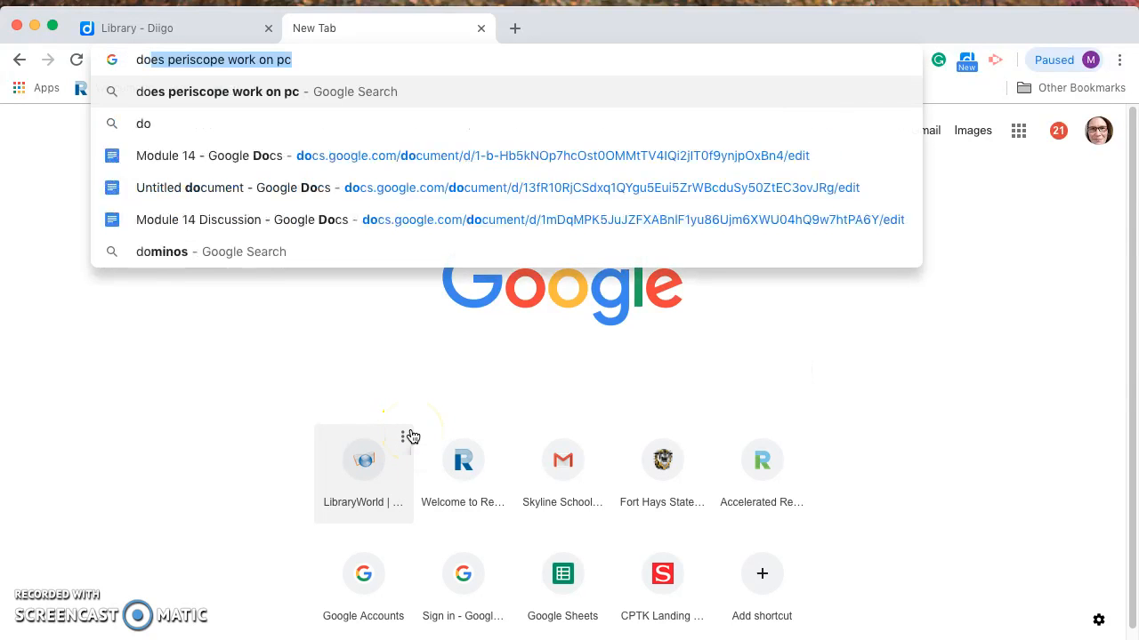
text(lphins)
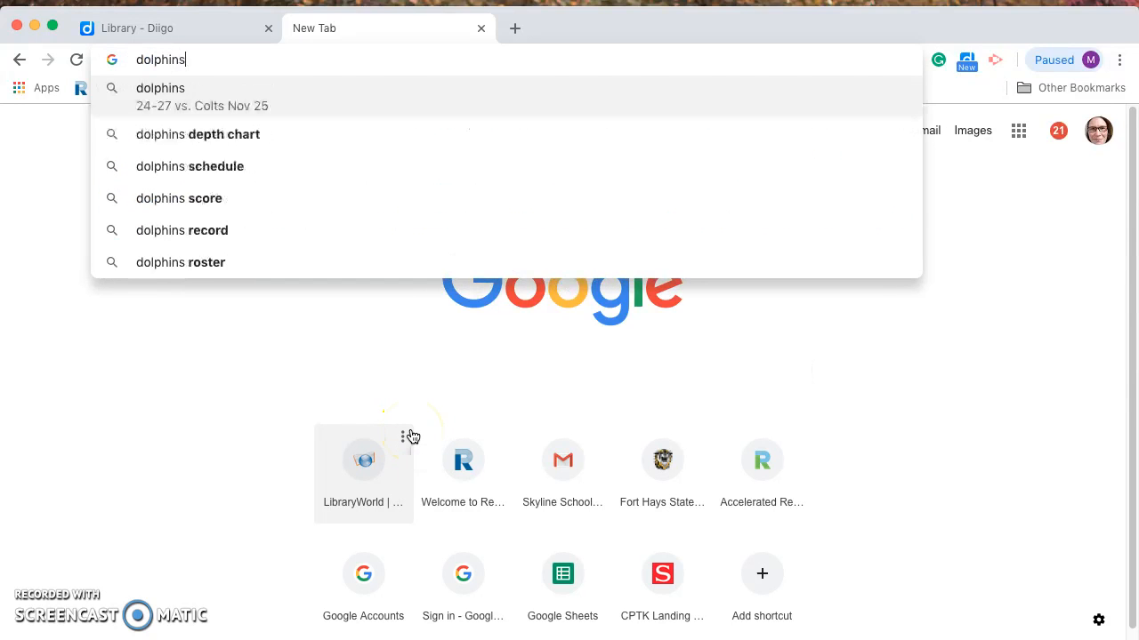
key(Return)
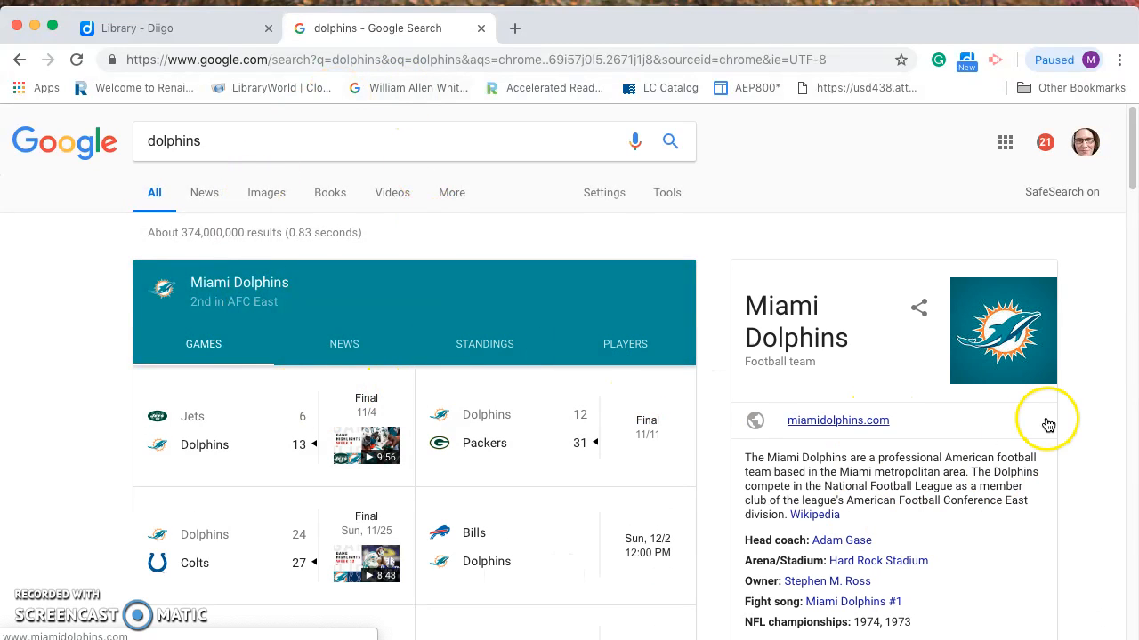
drag(1131, 134, 1134, 601)
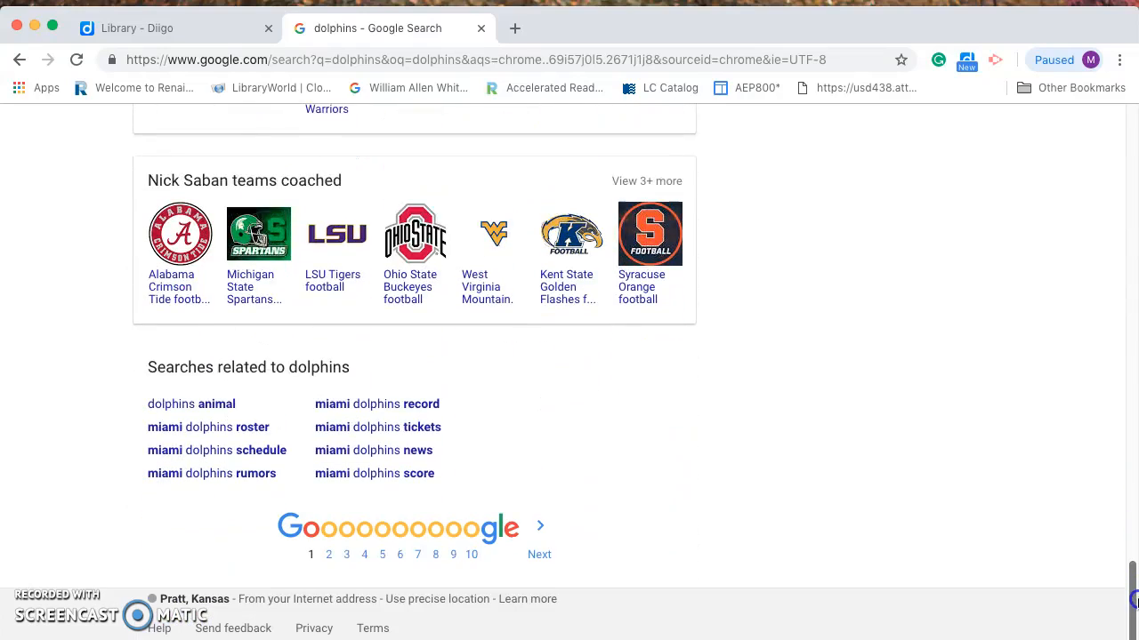
Switch to the 'dolphins animal' search and scroll down to the Dolphin Facts - Animal Facts Encyclopedia result
click(191, 405)
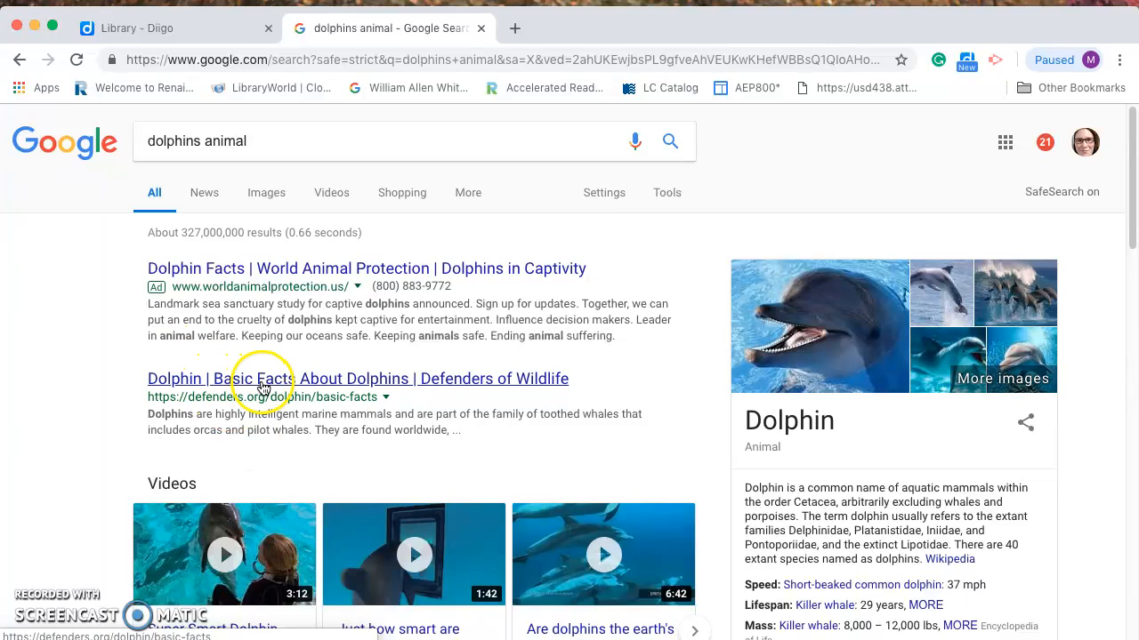
scroll(303, 399, down, 5)
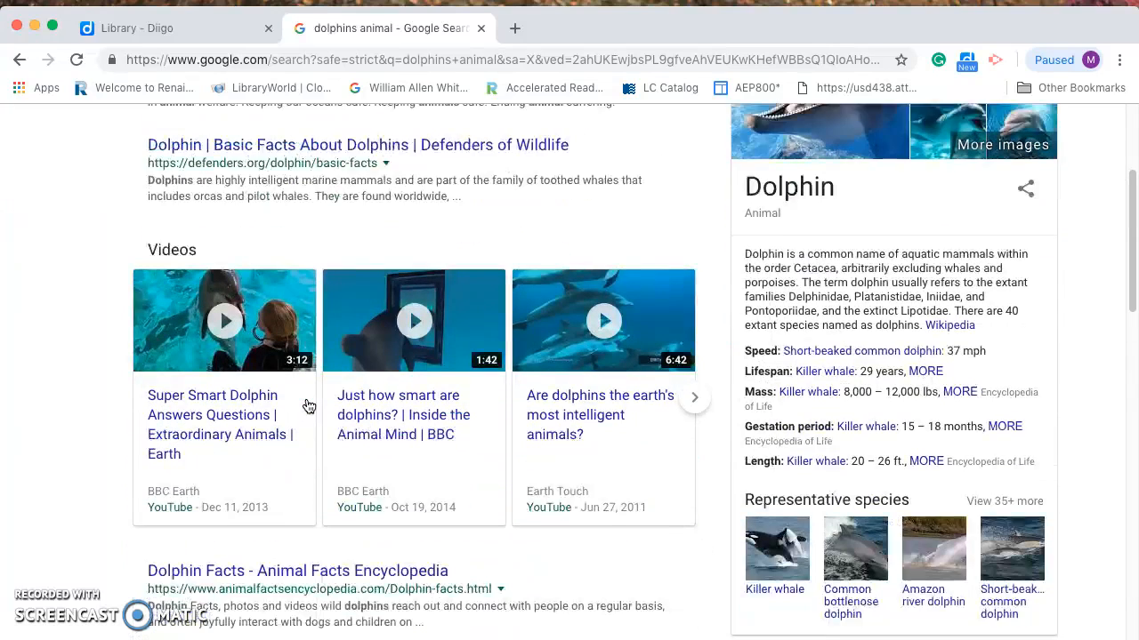
scroll(299, 425, down, 2)
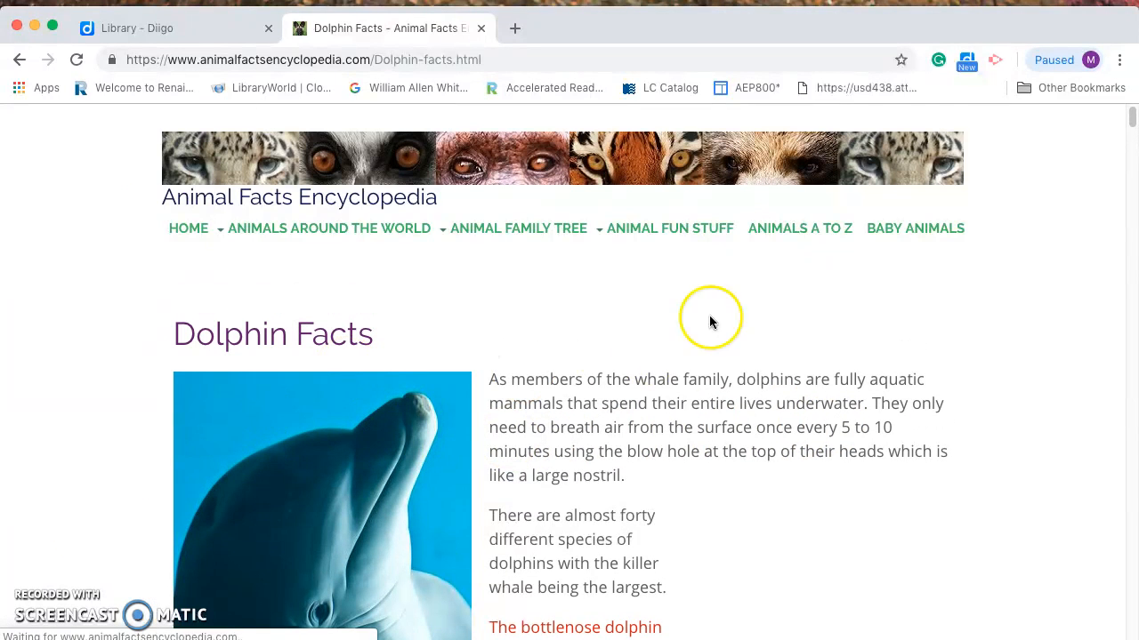
Bookmark the Dolphin Facts page with the Diigo extension, leaving Private checked
click(967, 64)
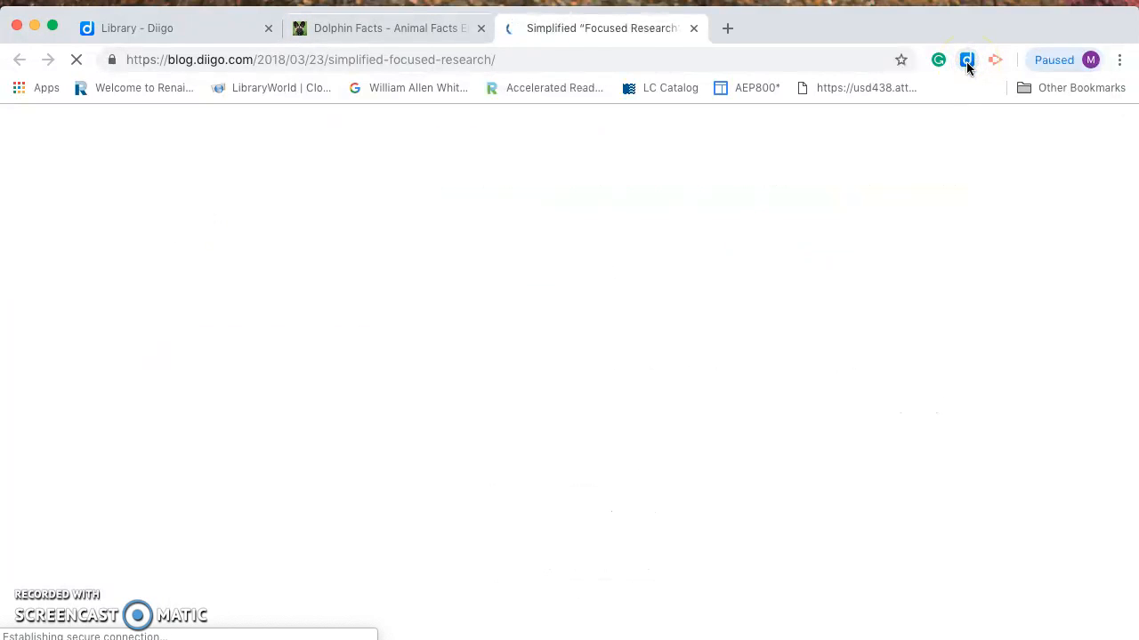
click(698, 30)
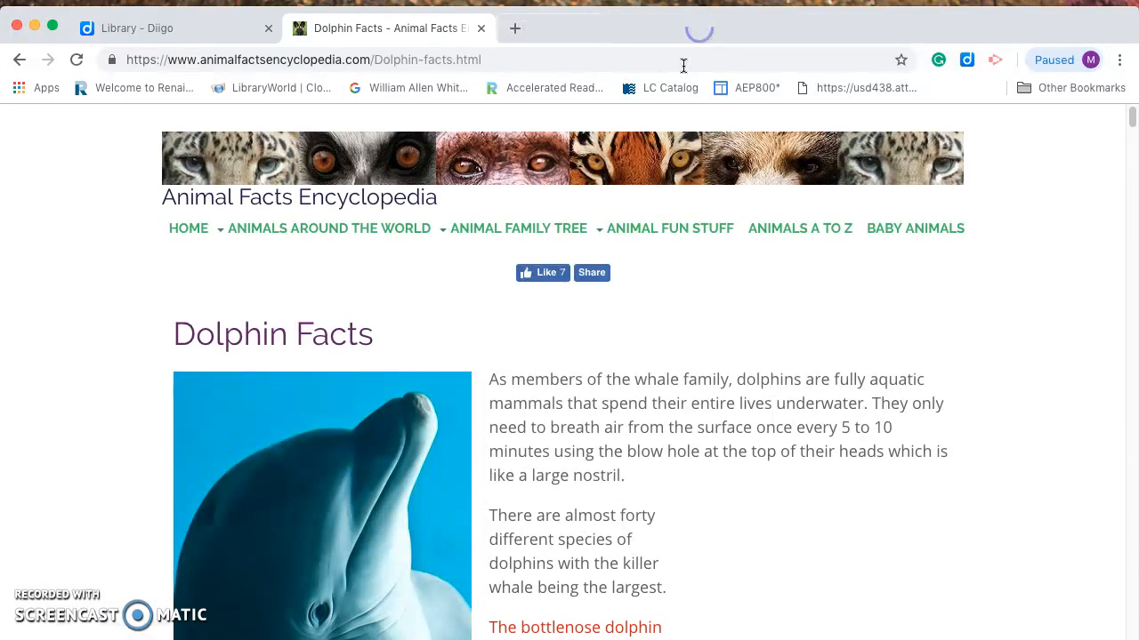
click(967, 64)
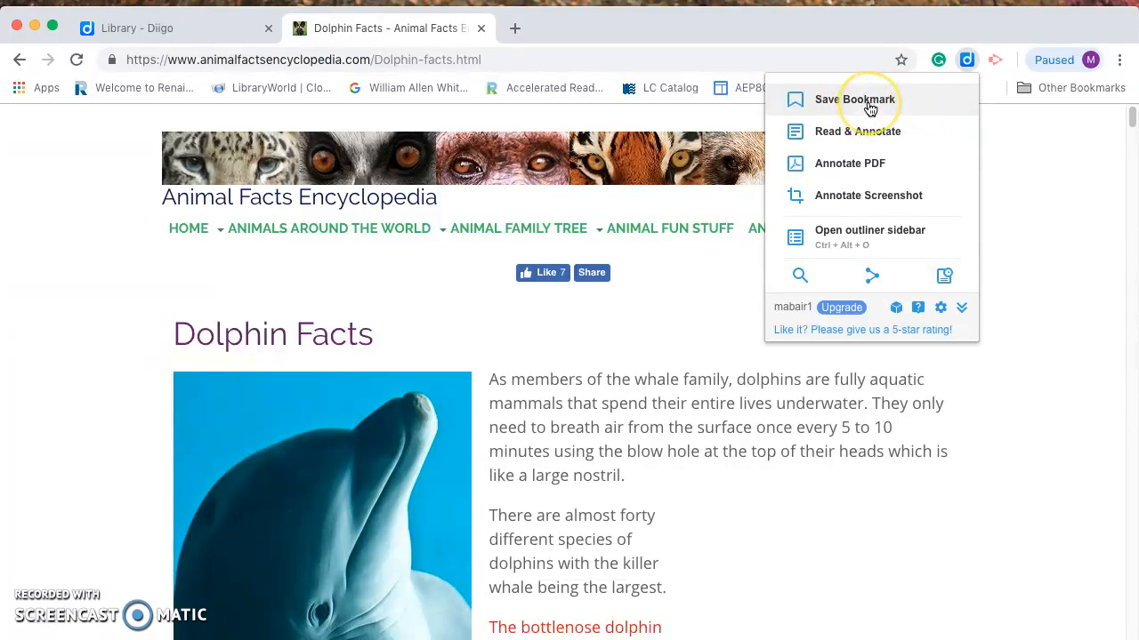
click(869, 105)
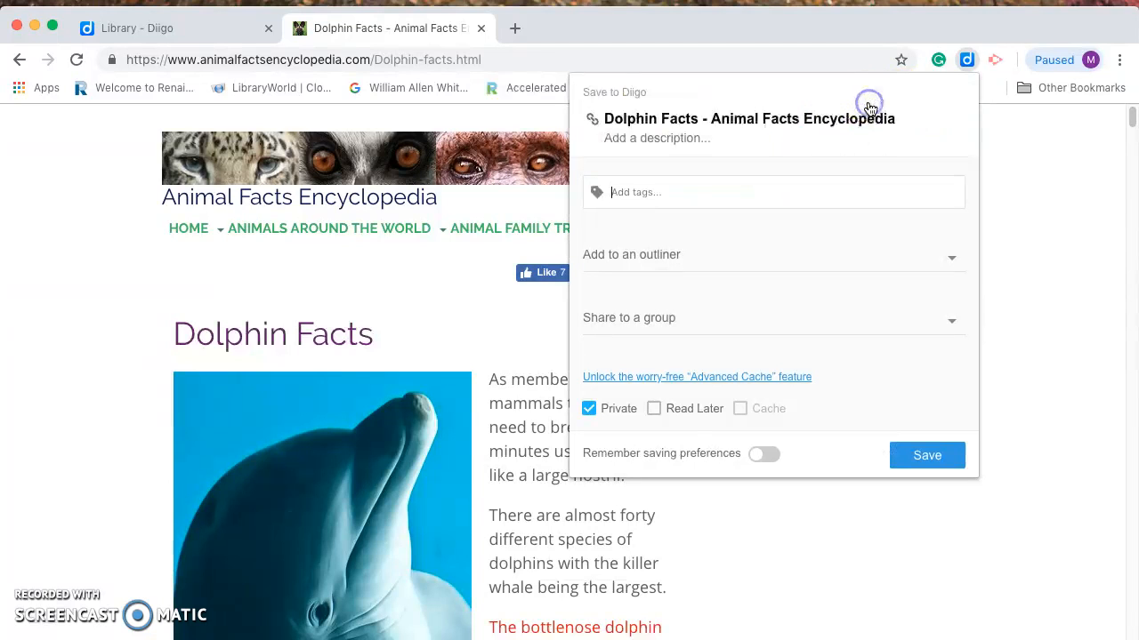
click(611, 190)
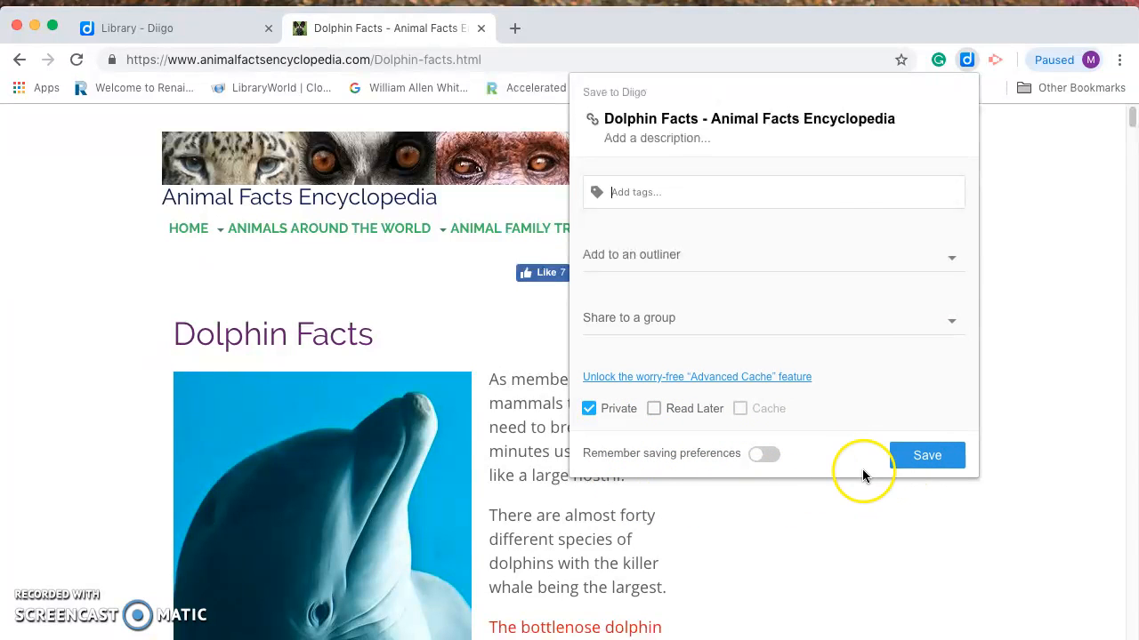
click(930, 457)
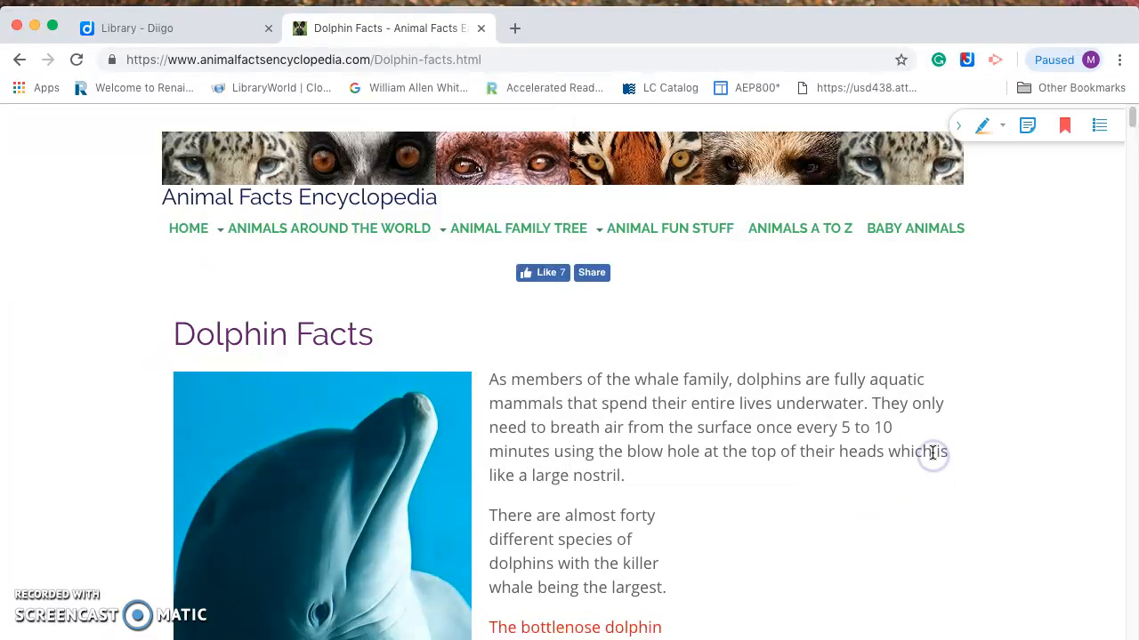
click(156, 31)
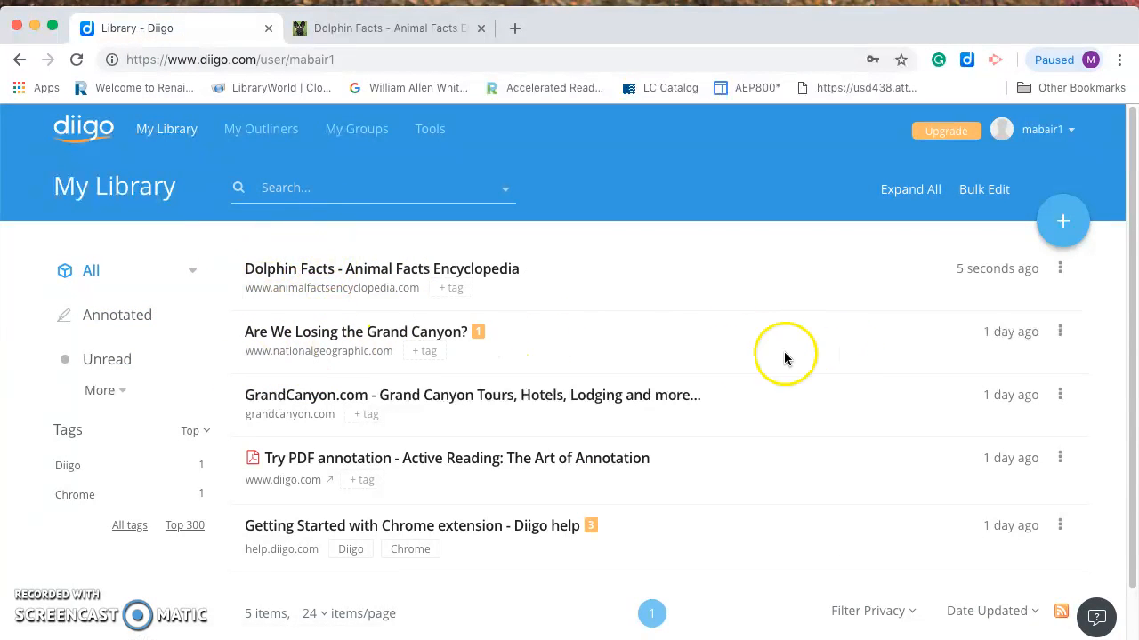
click(320, 268)
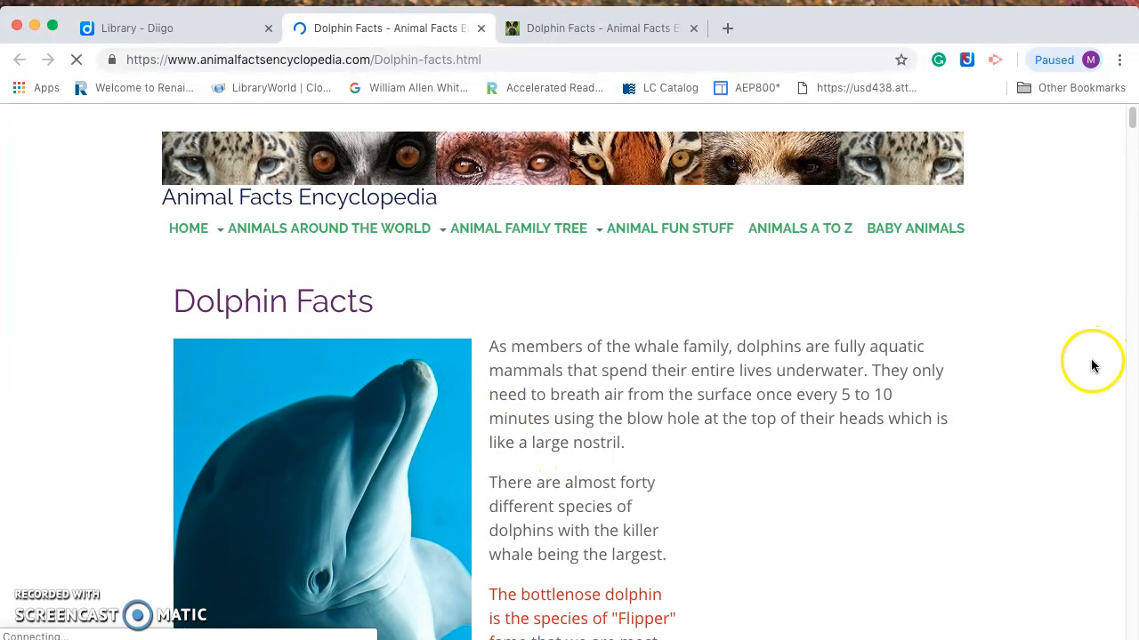
scroll(973, 379, down, 8)
scroll(958, 373, up, 8)
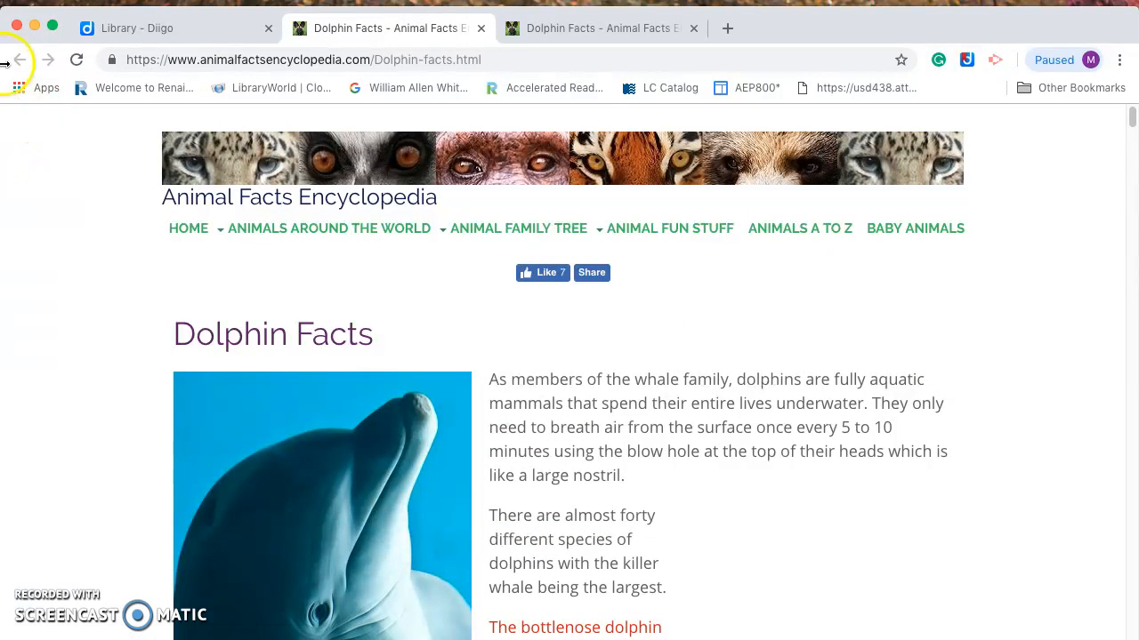
click(482, 31)
click(401, 28)
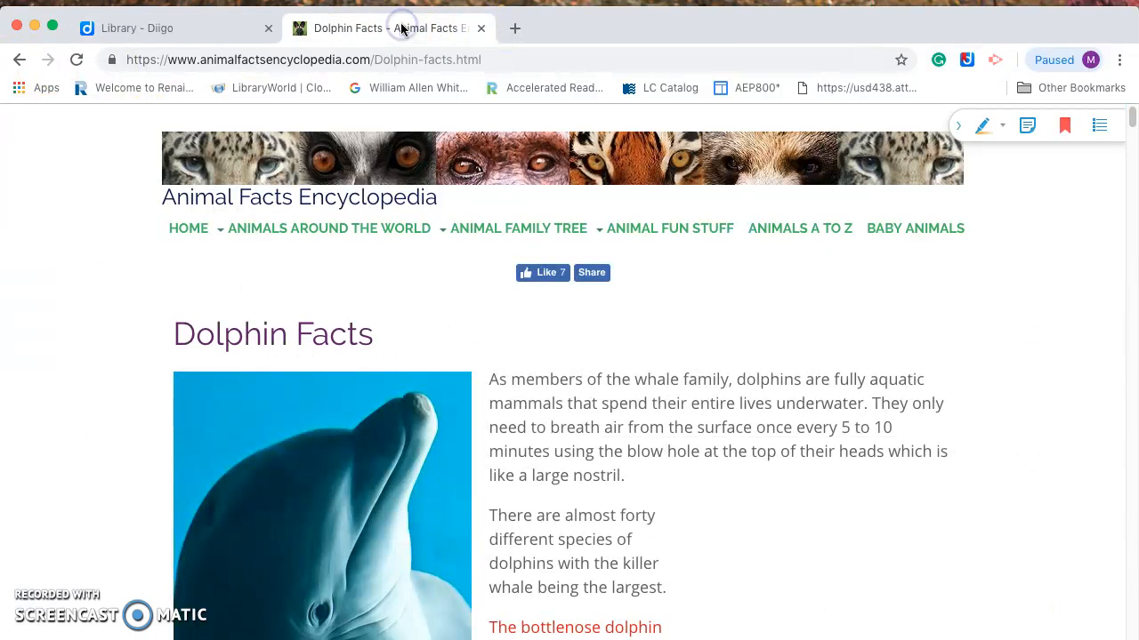
Go back to the 'dolphins animal' results and scroll to the Bottlenose Dolphin - National Geographic Kids link
click(14, 63)
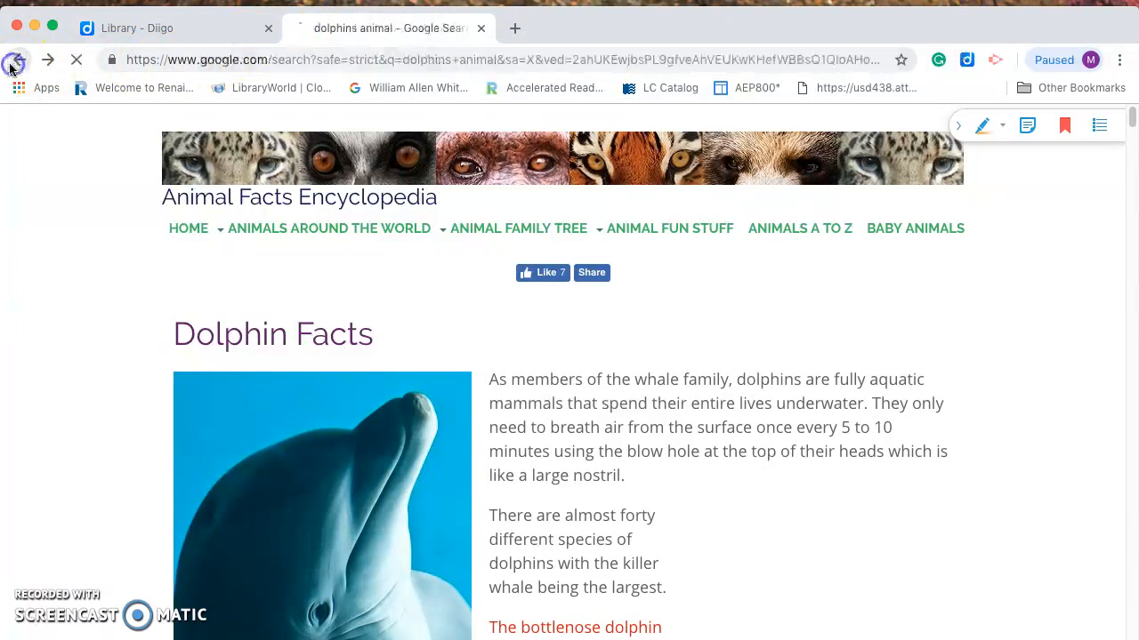
scroll(441, 311, down, 5)
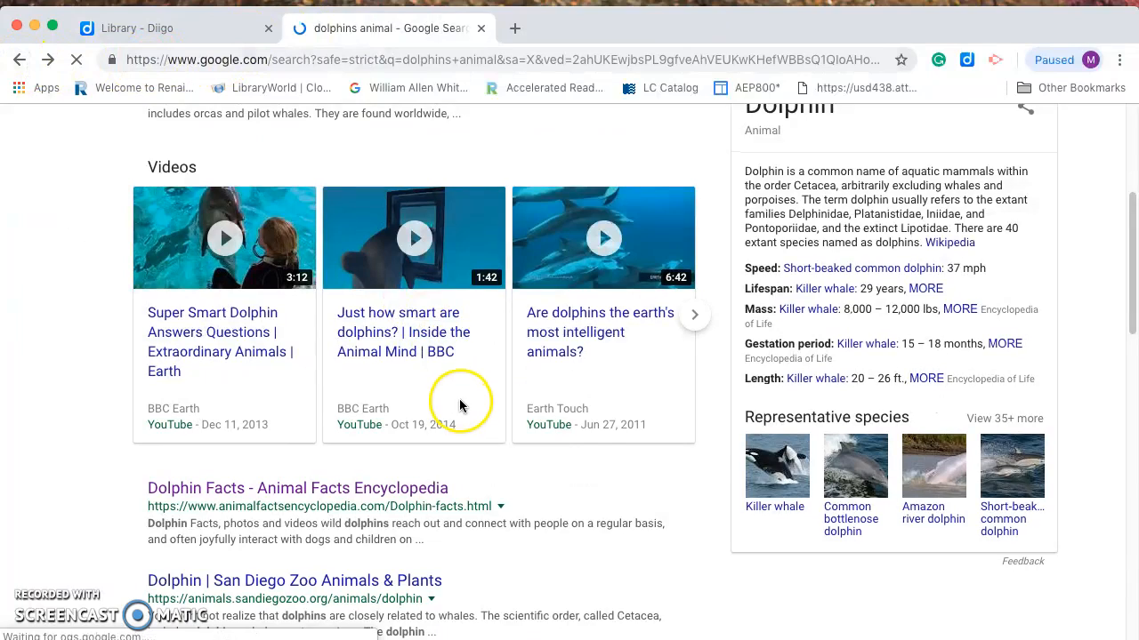
scroll(460, 404, down, 4)
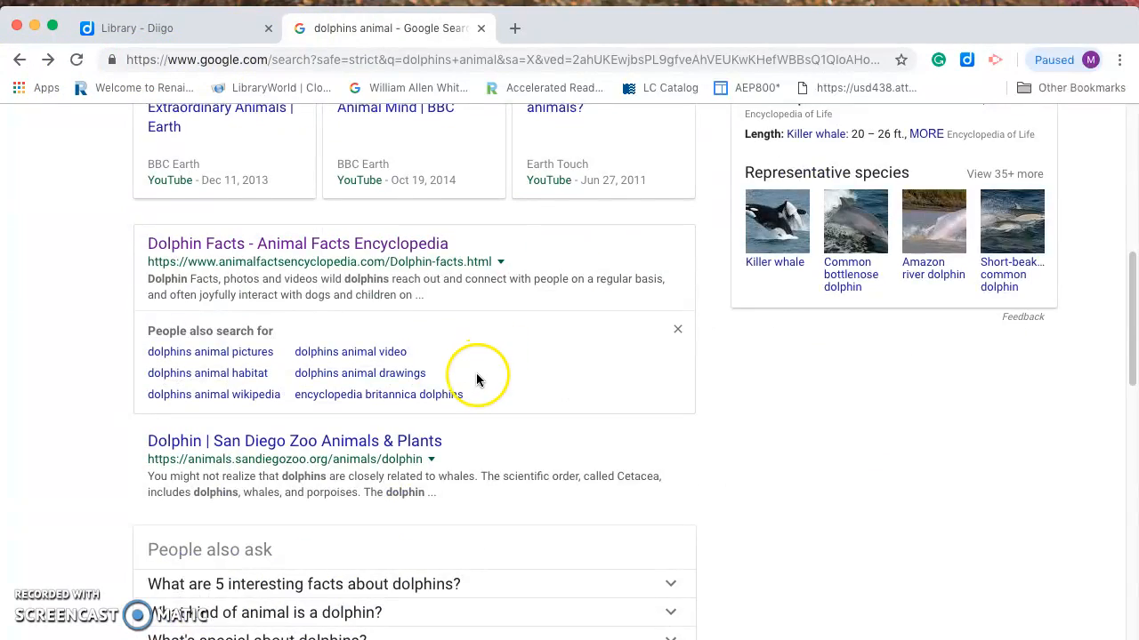
scroll(477, 381, down, 8)
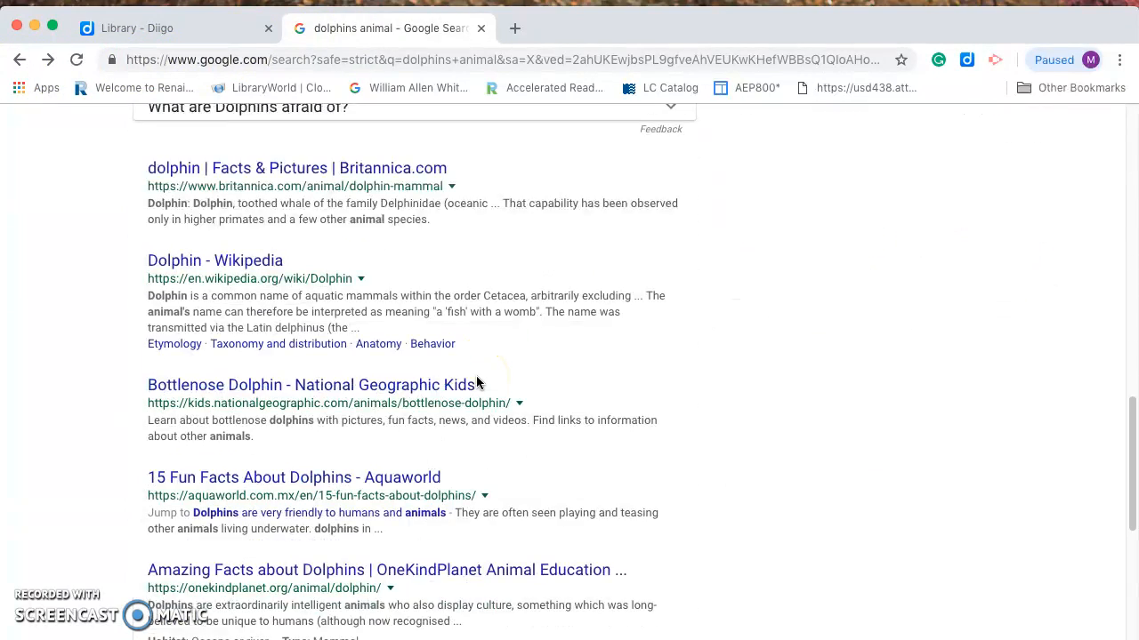
scroll(477, 381, down, 2)
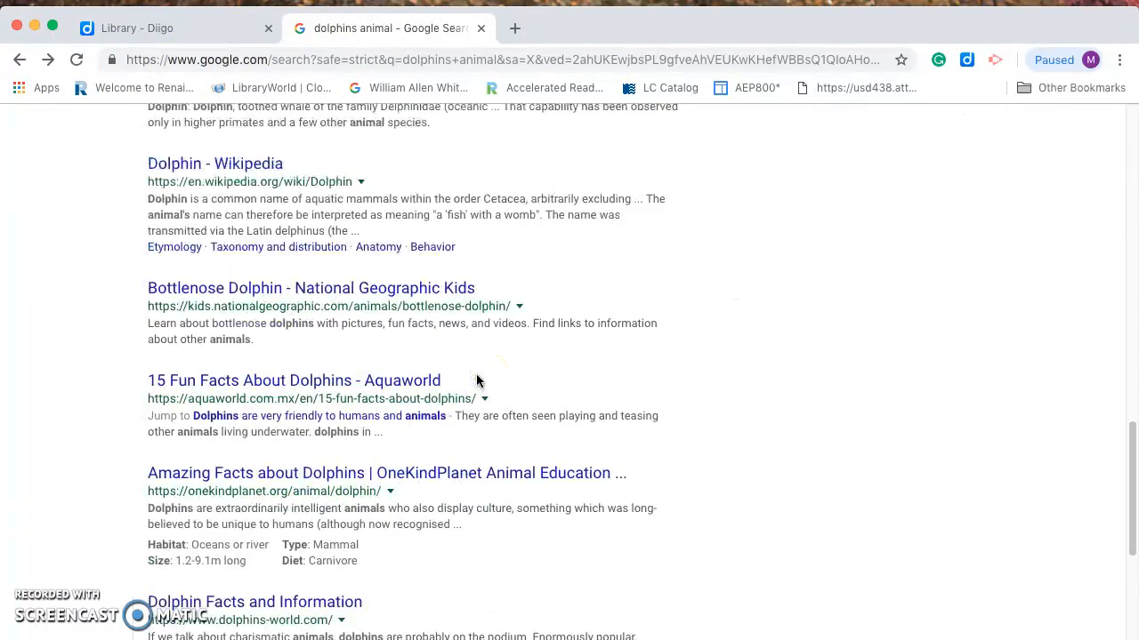
Open National Geographic Kids' Bottlenose Dolphin page and select the 'Very social and playful mammals' paragraph
click(240, 294)
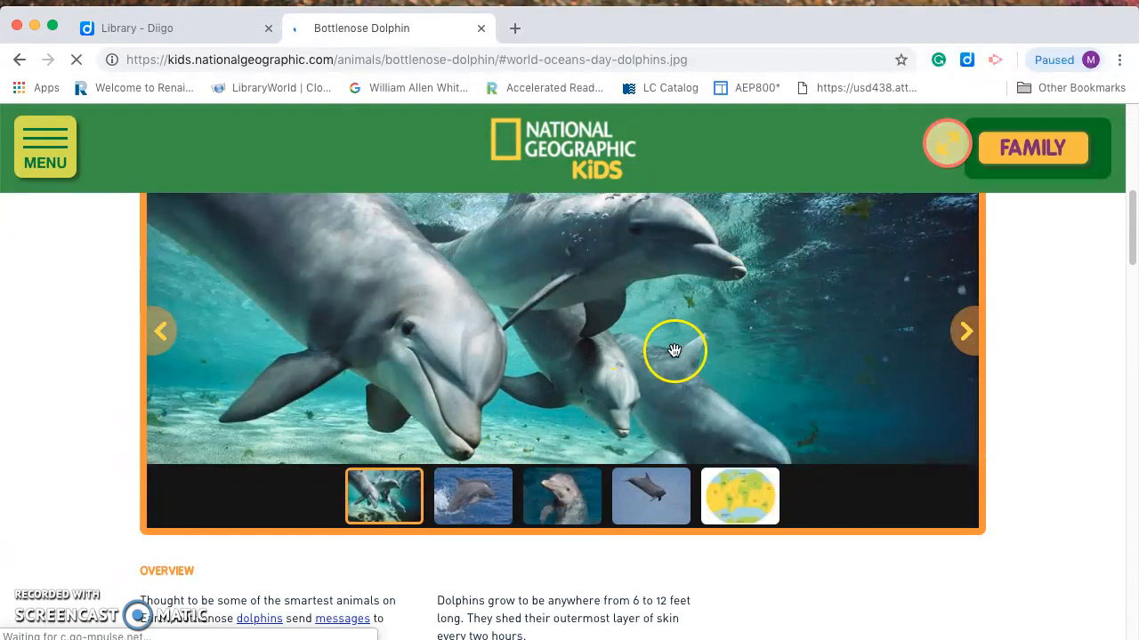
scroll(175, 610, down, 2)
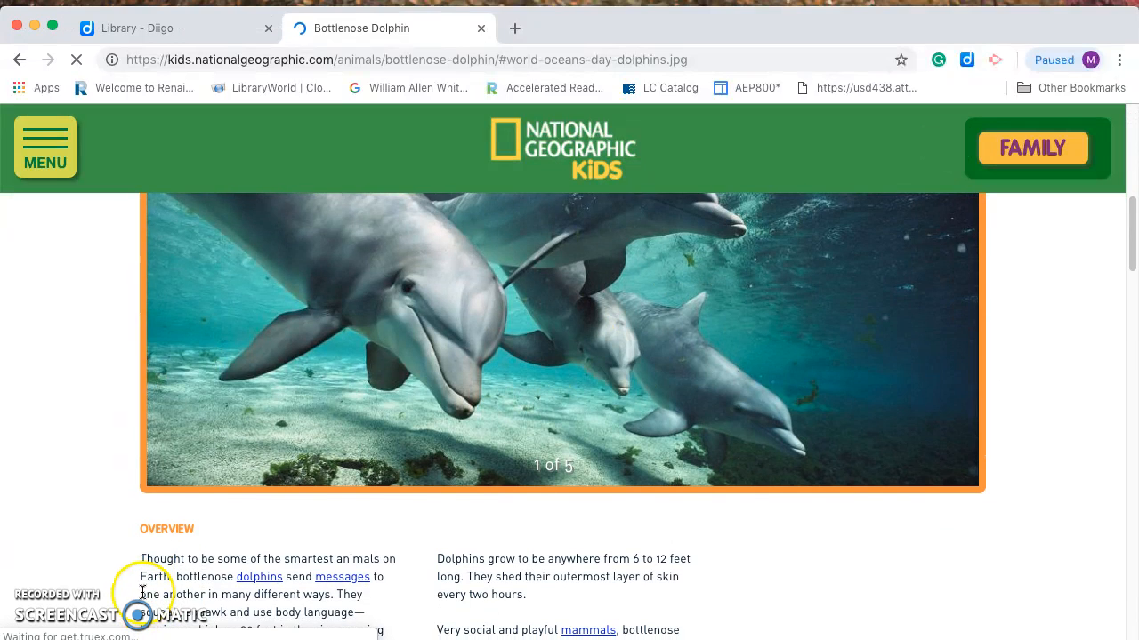
scroll(368, 576, down, 3)
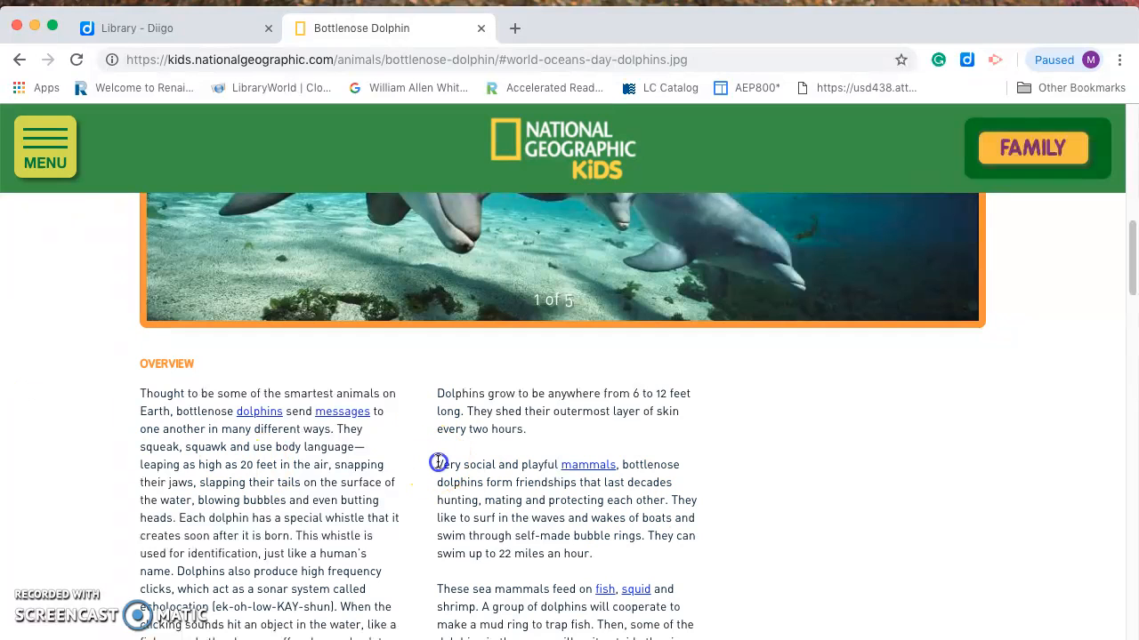
mouse_move(503, 476)
mouse_down()
mouse_move(579, 483)
mouse_move(663, 514)
mouse_move(692, 537)
mouse_move(694, 557)
mouse_up()
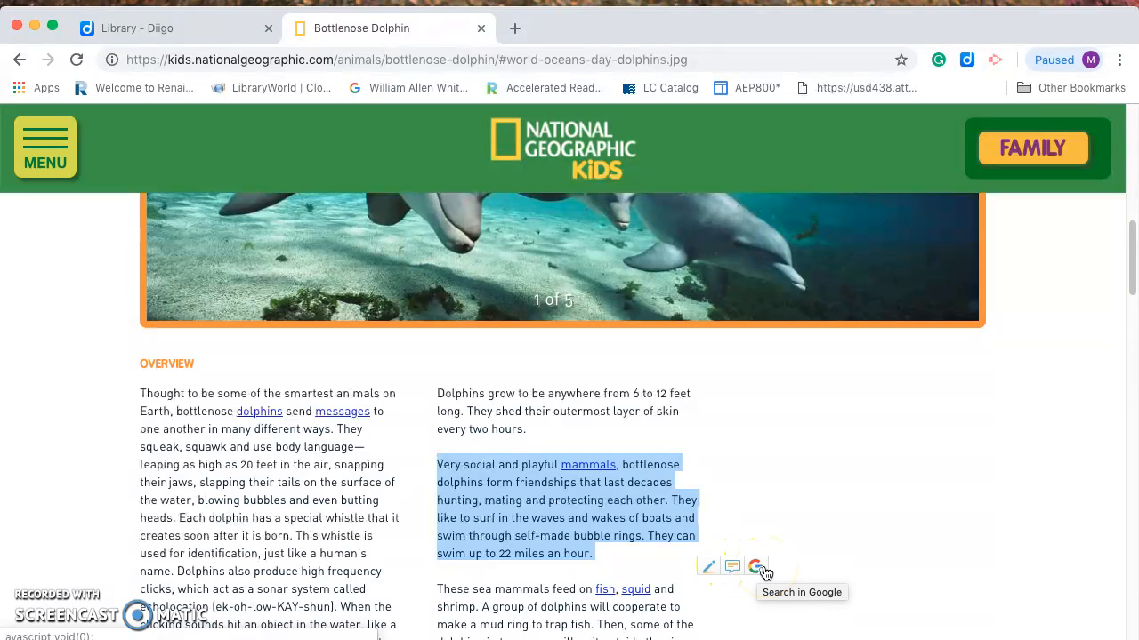
Switch the Bottlenose Dolphin page into Diigo's Read & Annotate view
click(967, 62)
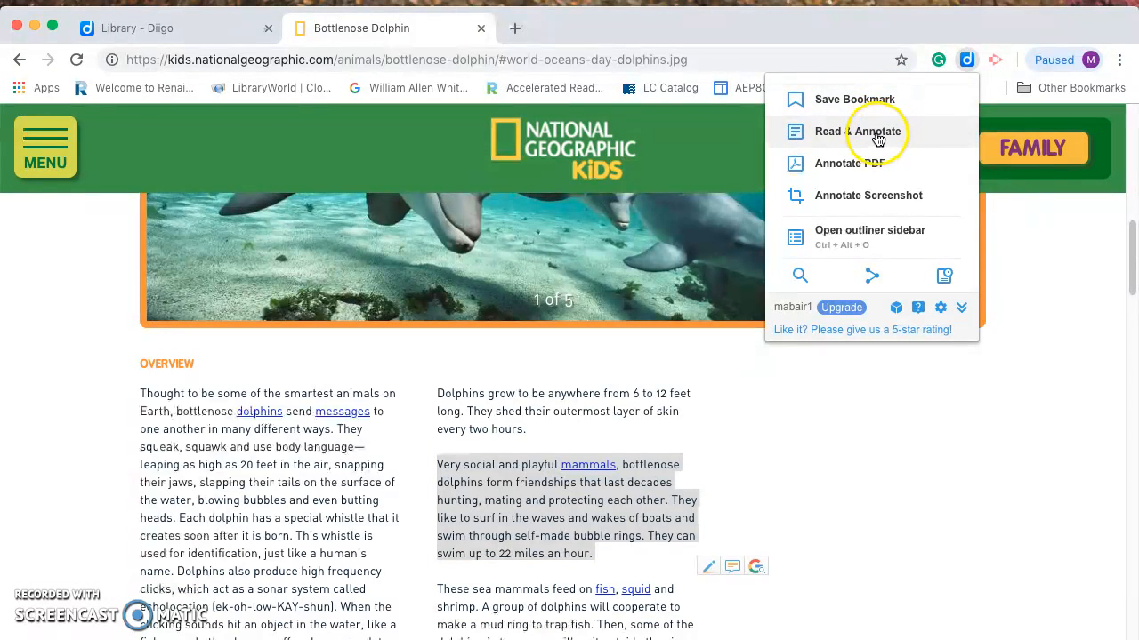
click(877, 135)
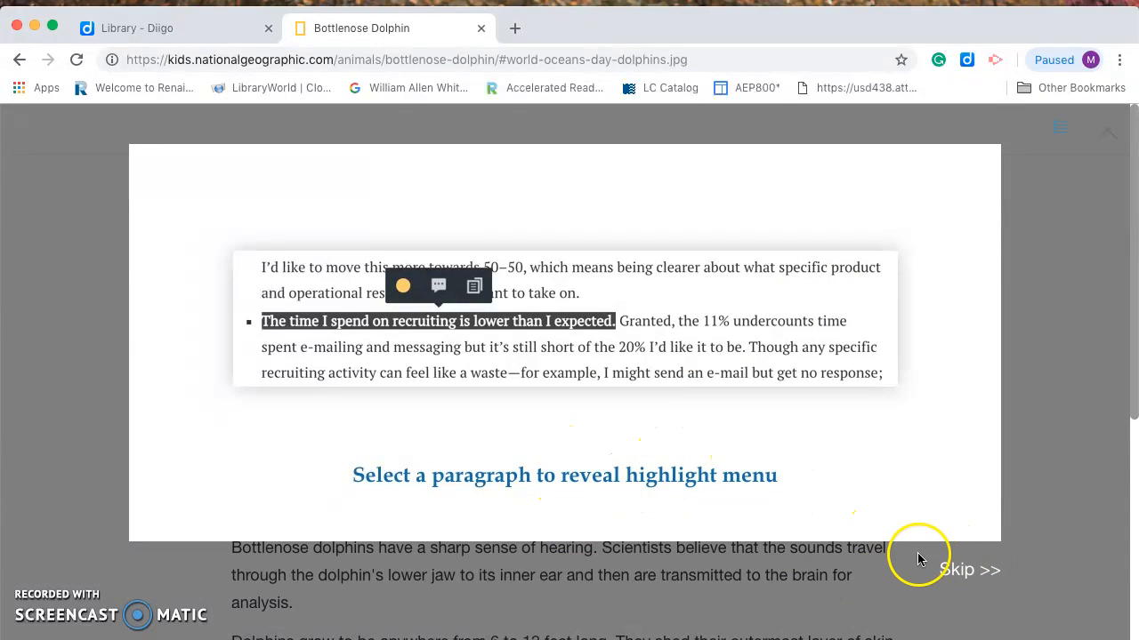
Highlight the article's first sentence, about dolphins sending messages, in yellow
click(966, 571)
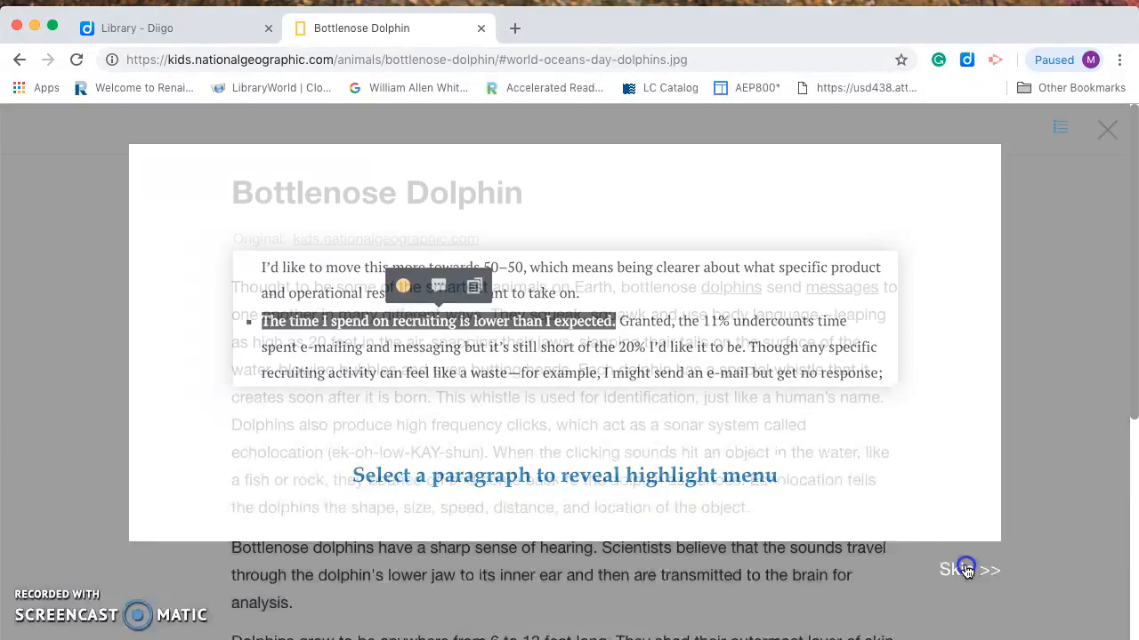
scroll(247, 265, down, 1)
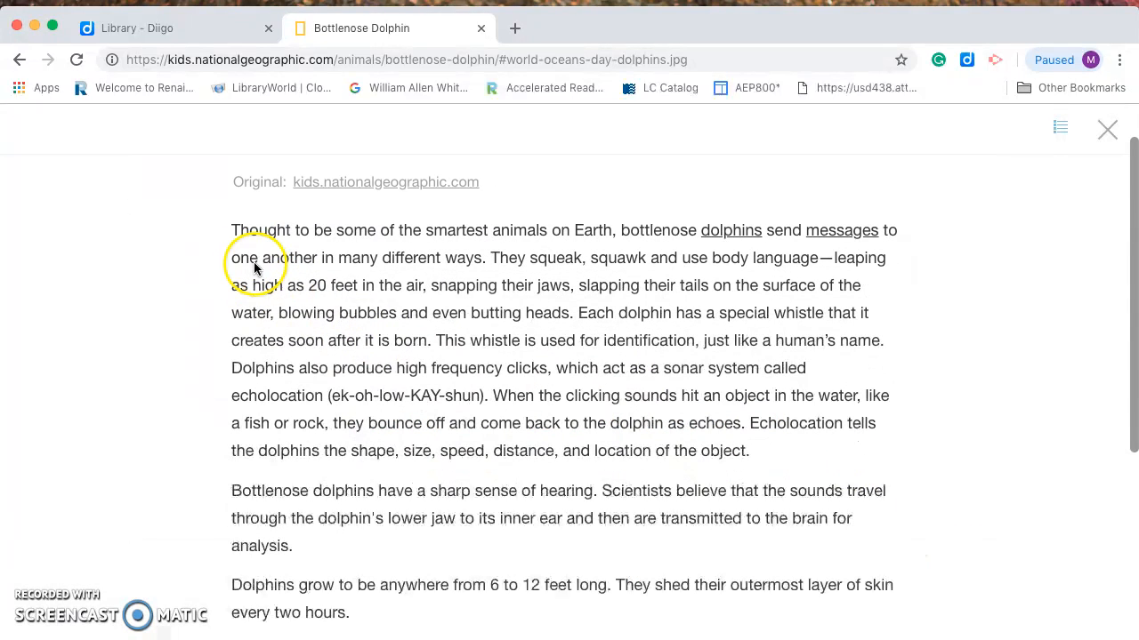
drag(235, 229, 483, 258)
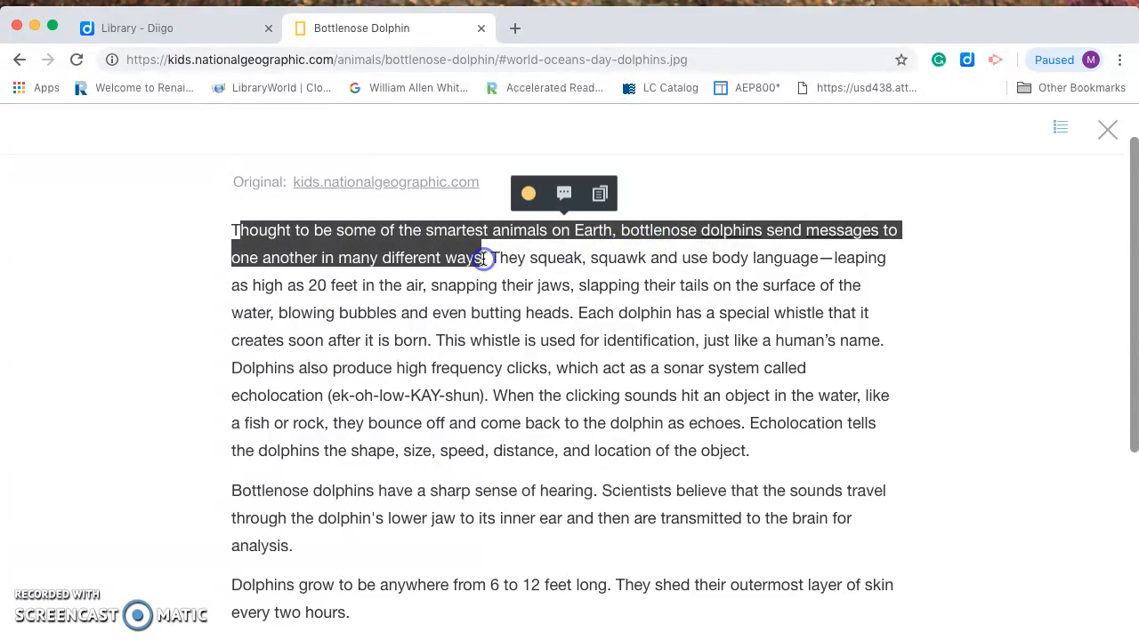
click(528, 193)
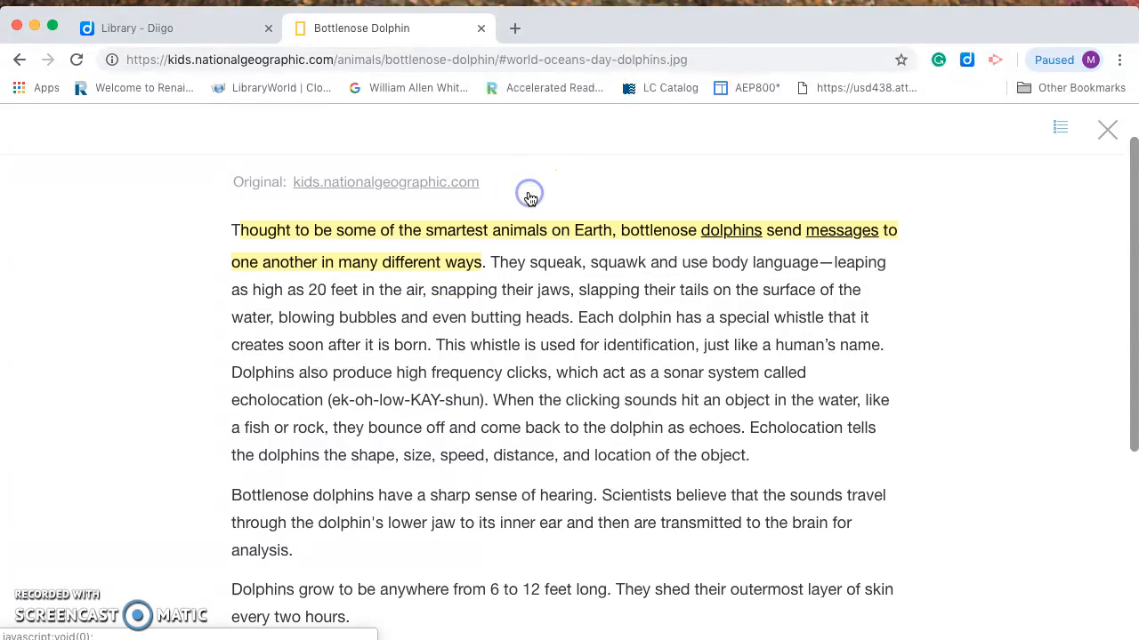
Select the sentence about dolphins being 6 to 12 feet long and open a comment note on it
drag(442, 341, 494, 352)
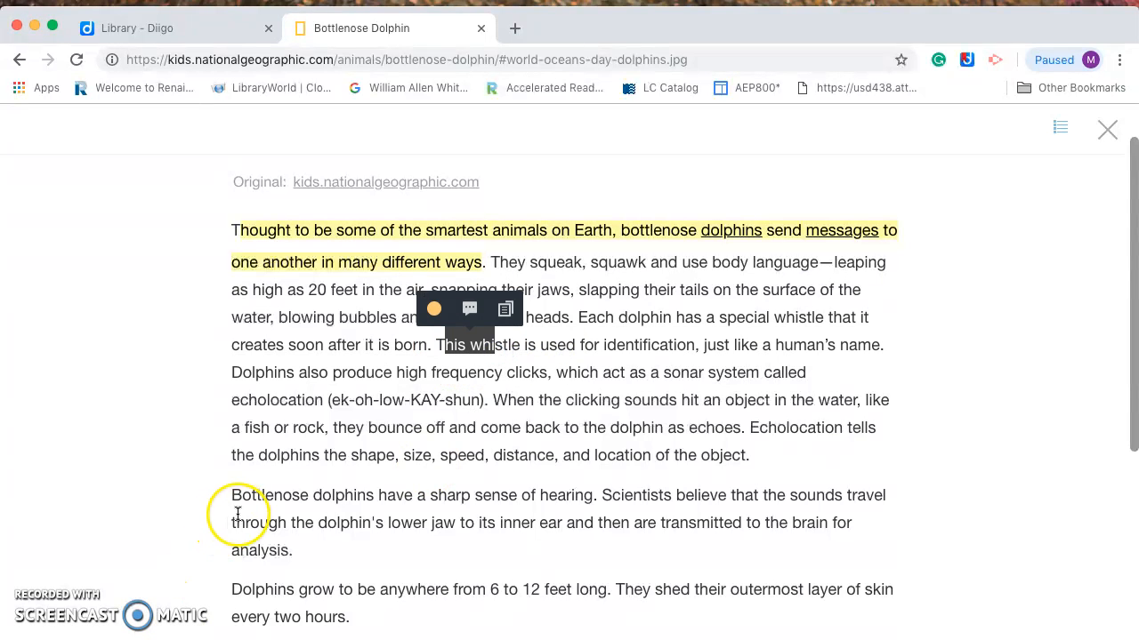
drag(232, 590, 322, 612)
drag(492, 595, 542, 583)
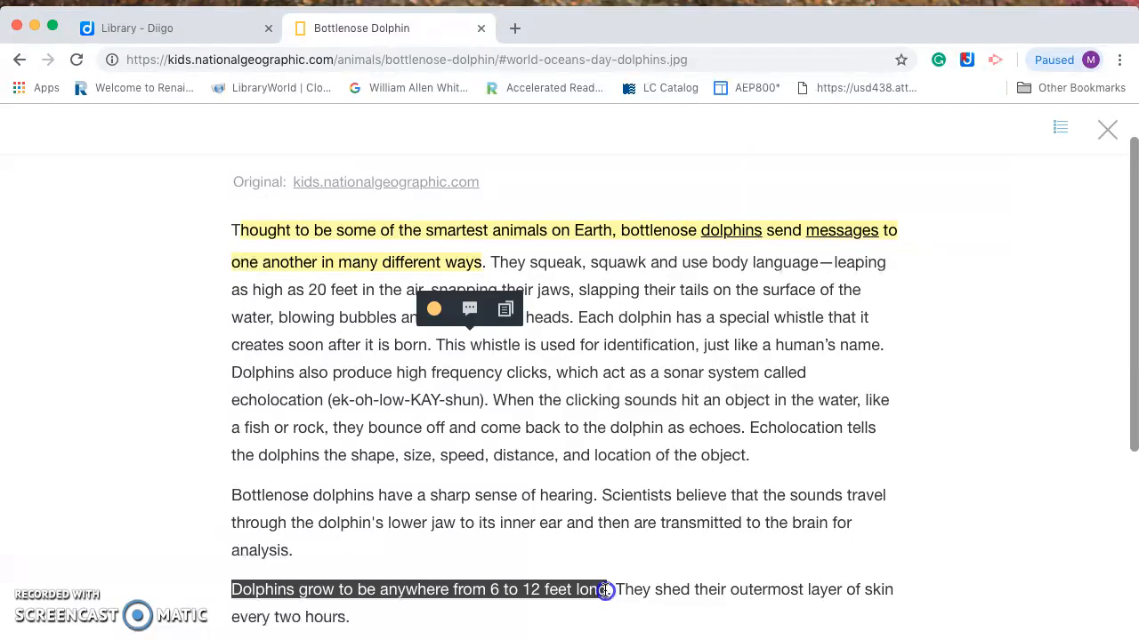
drag(613, 595, 613, 593)
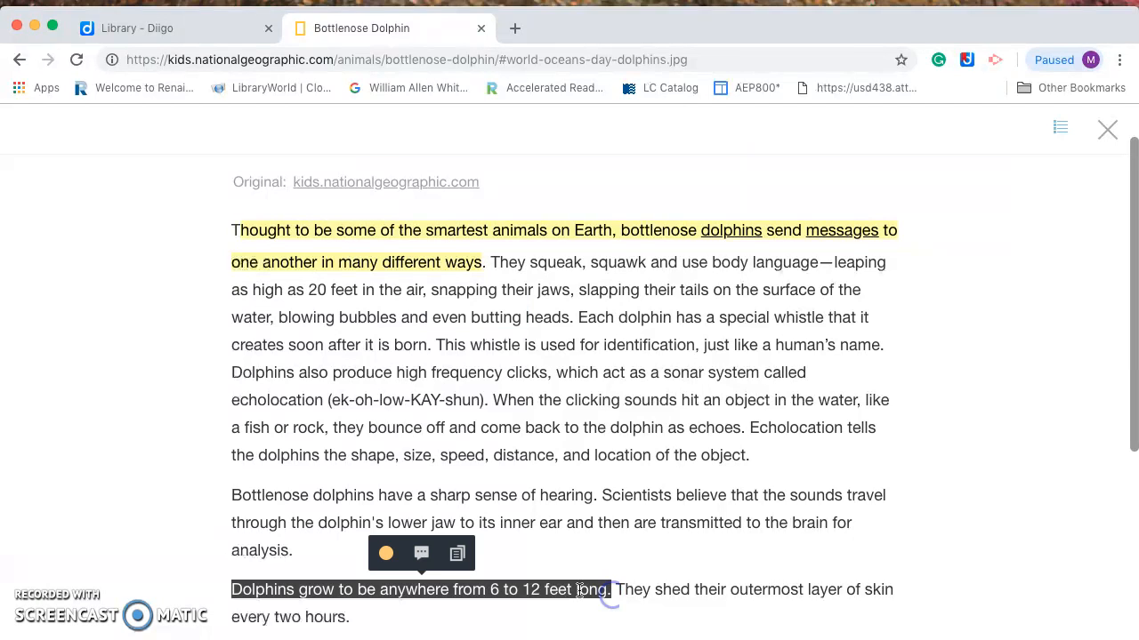
click(422, 555)
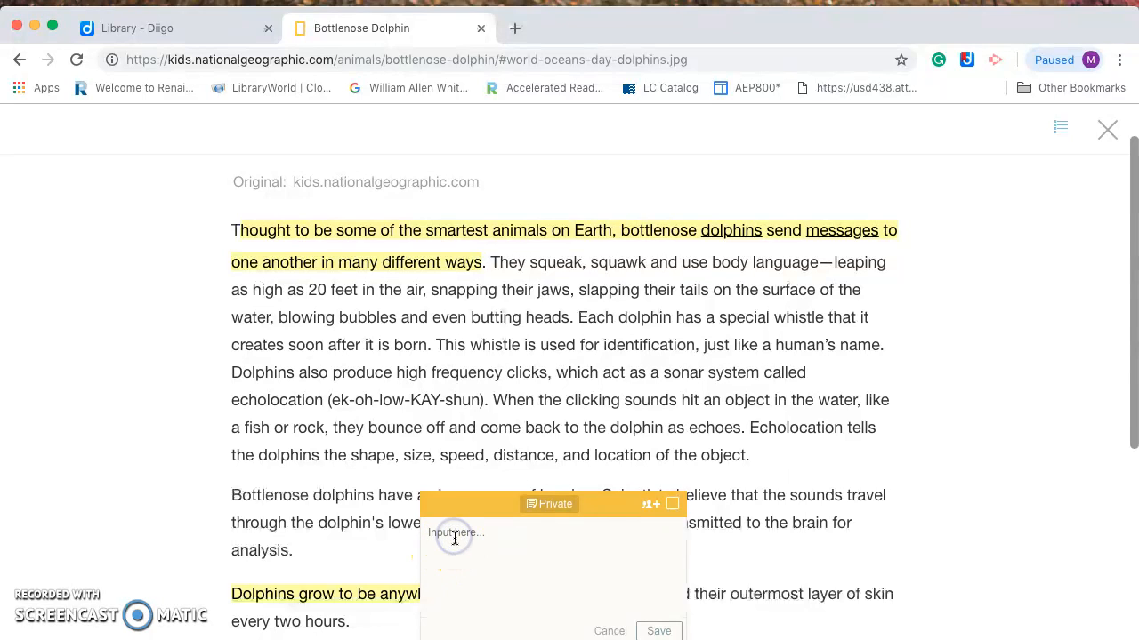
Save the note 'Wow that is to grown men!' on the dolphin size highlight, then return to My Library
click(457, 570)
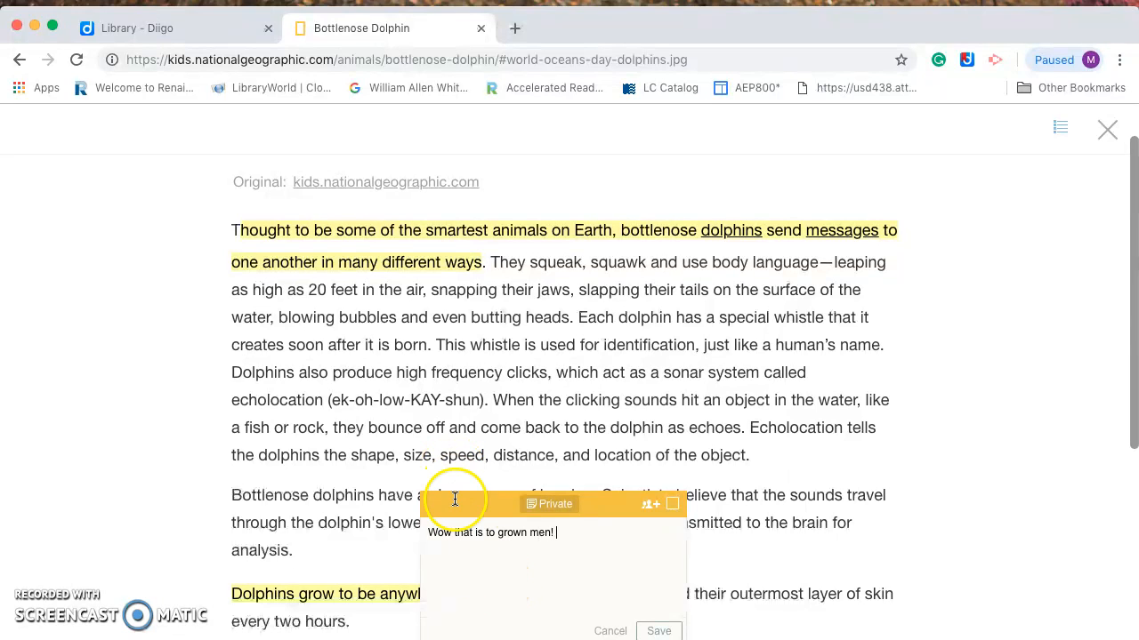
click(659, 630)
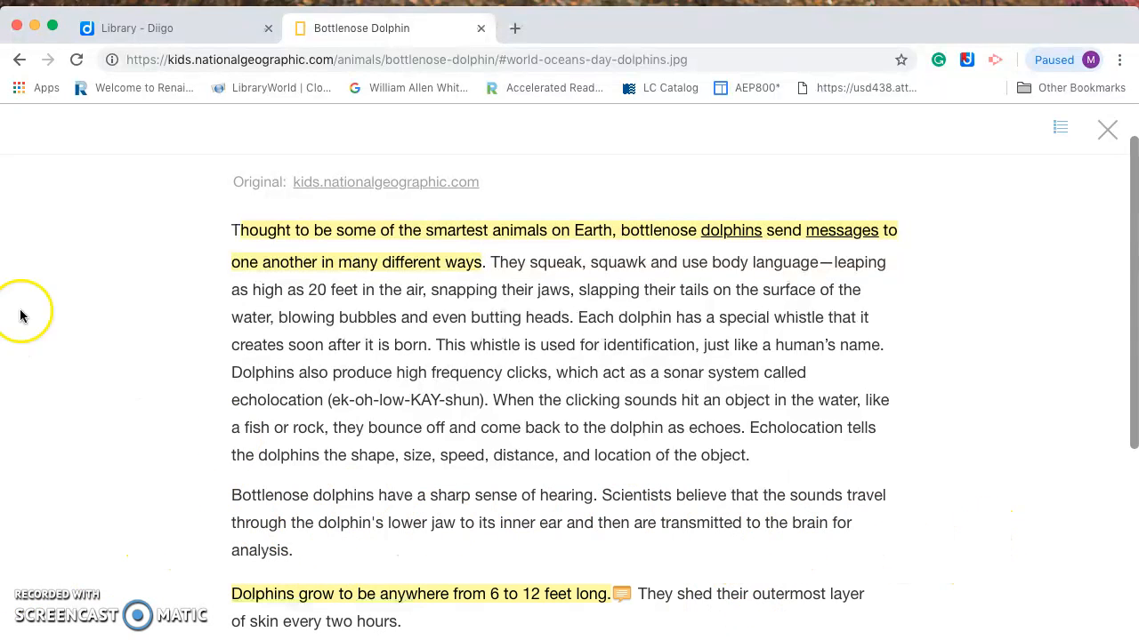
click(153, 32)
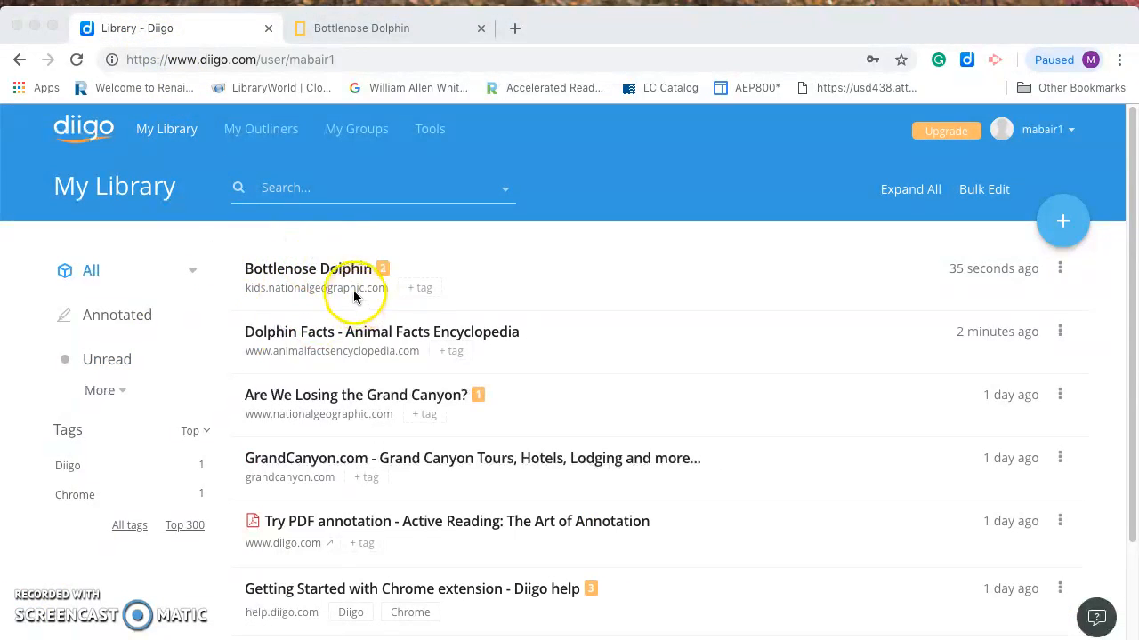
Reopen the saved Bottlenose Dolphin bookmark and check that its highlights and note are intact
click(312, 276)
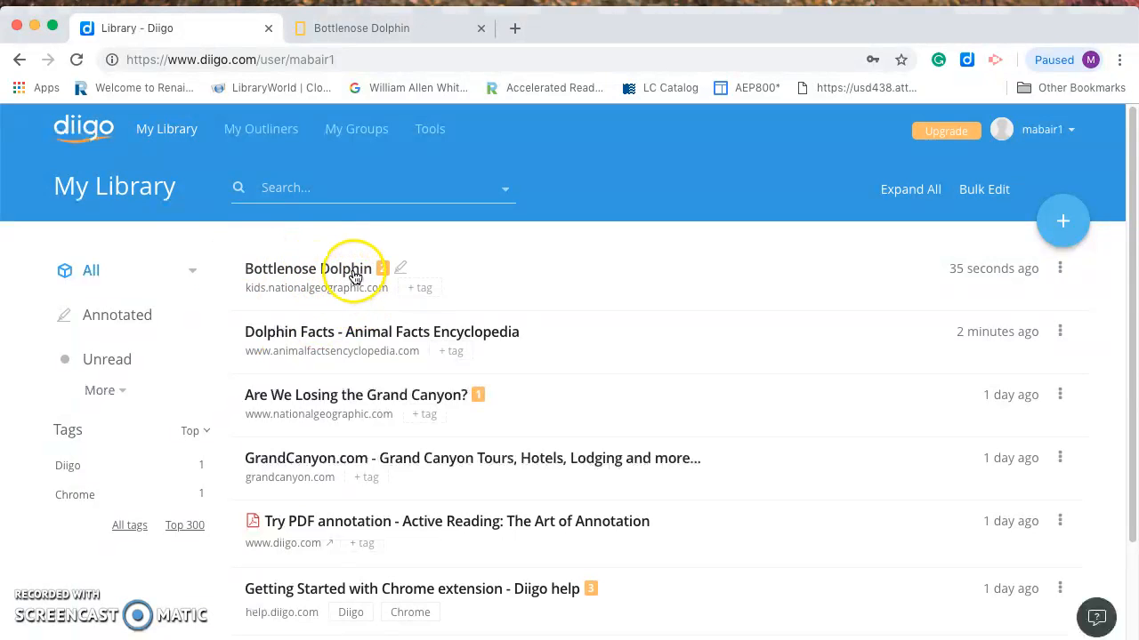
click(356, 365)
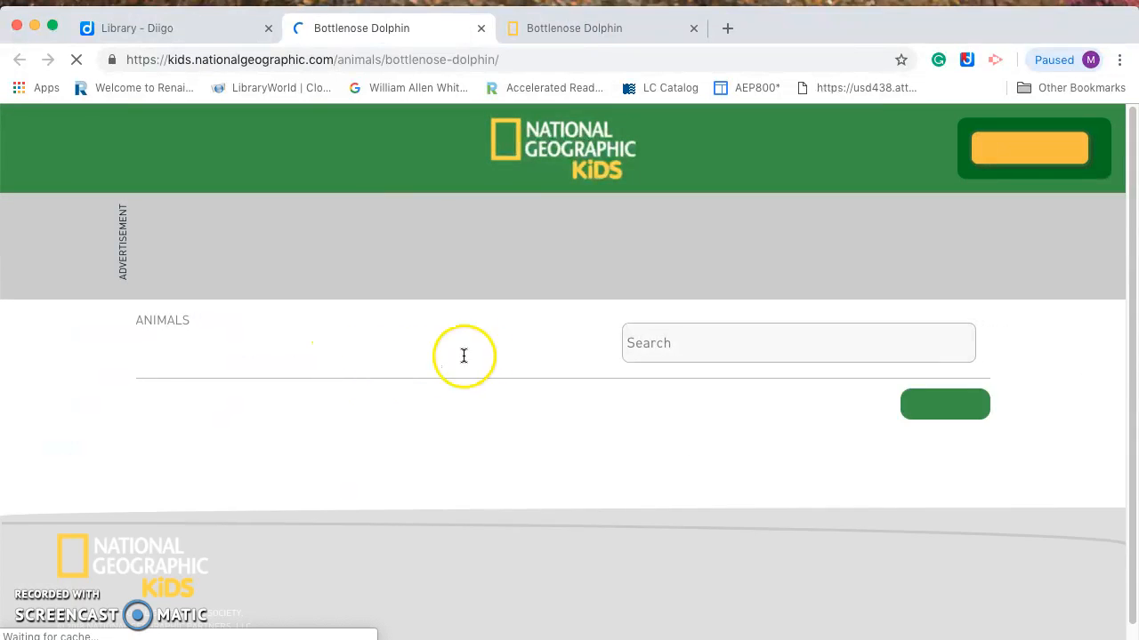
scroll(470, 556, down, 6)
scroll(470, 556, down, 4)
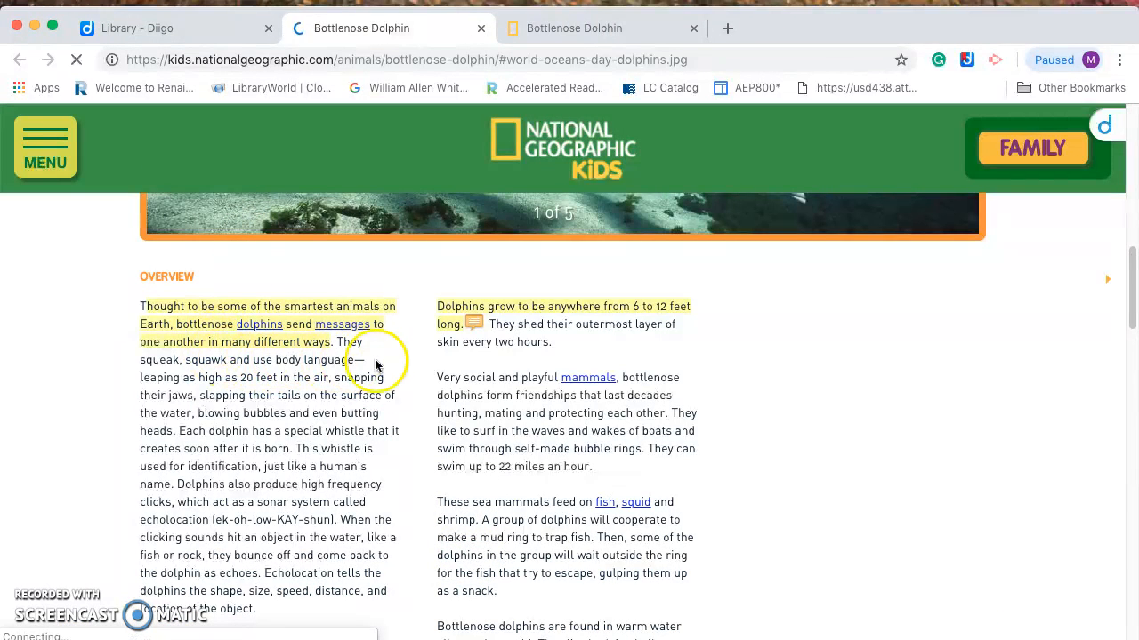
mouse_move(475, 327)
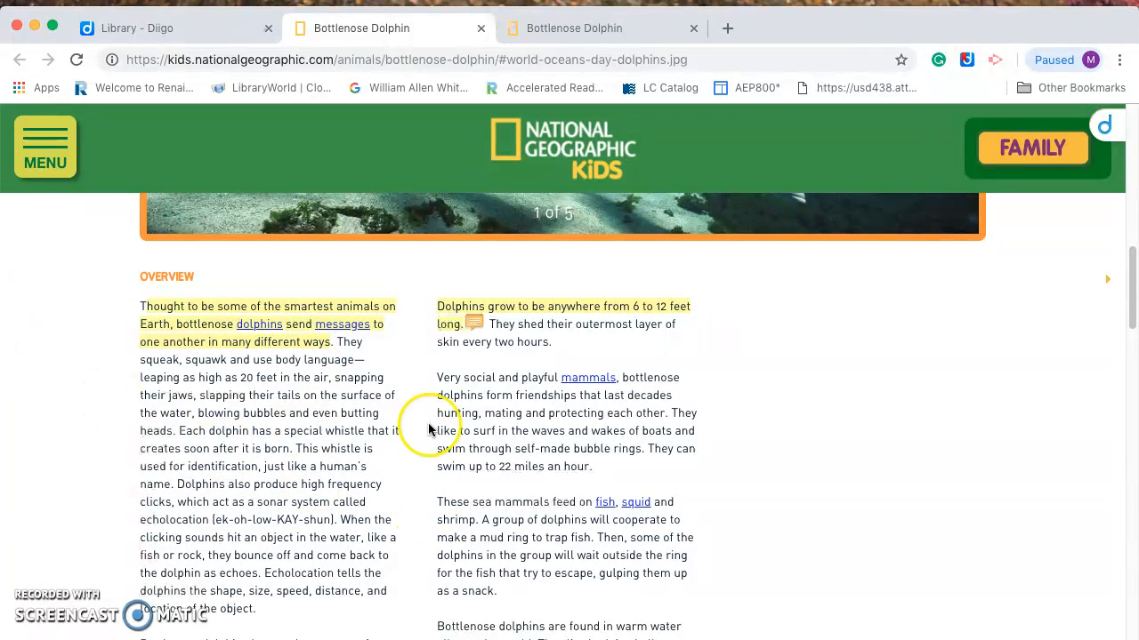
mouse_move(489, 306)
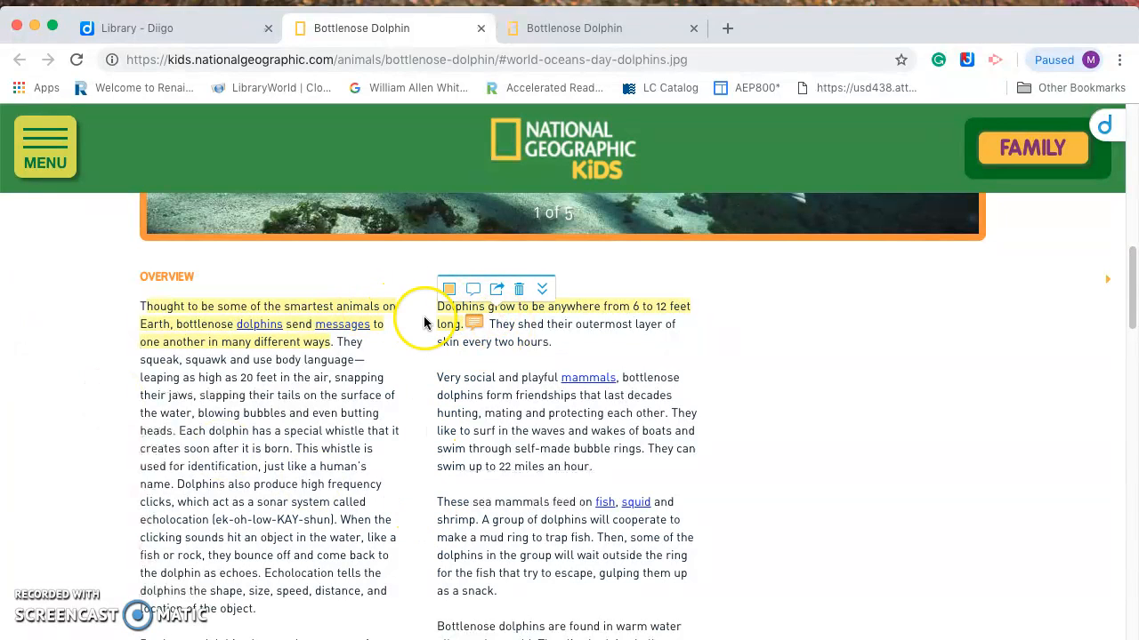
Close the duplicate Bottlenose Dolphin tab and switch back to the original highlighted article
click(117, 36)
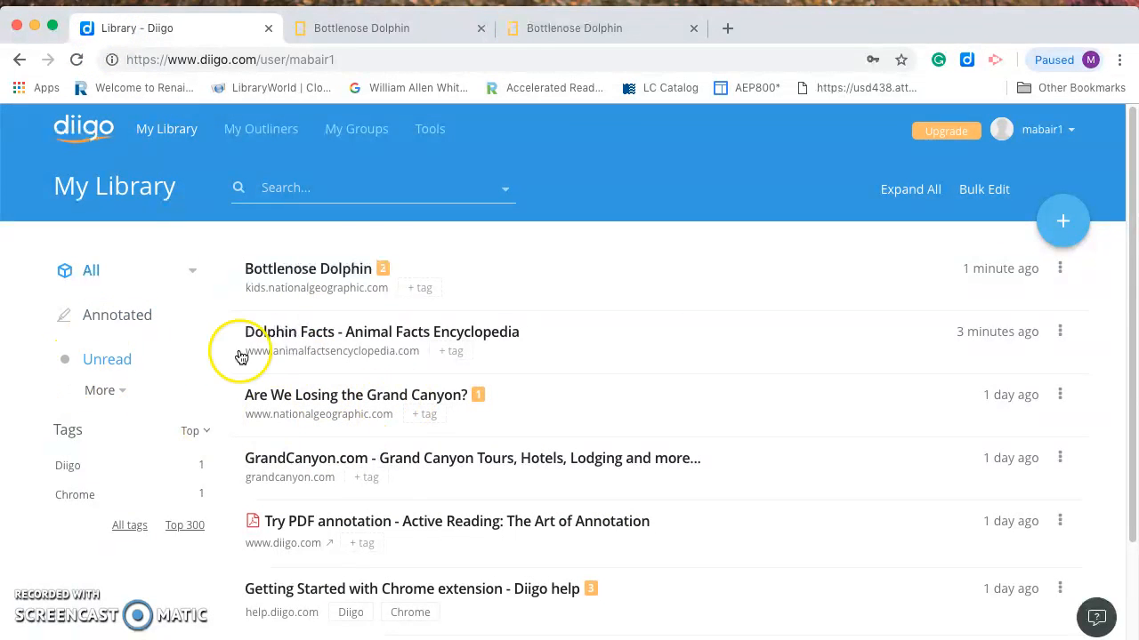
click(693, 31)
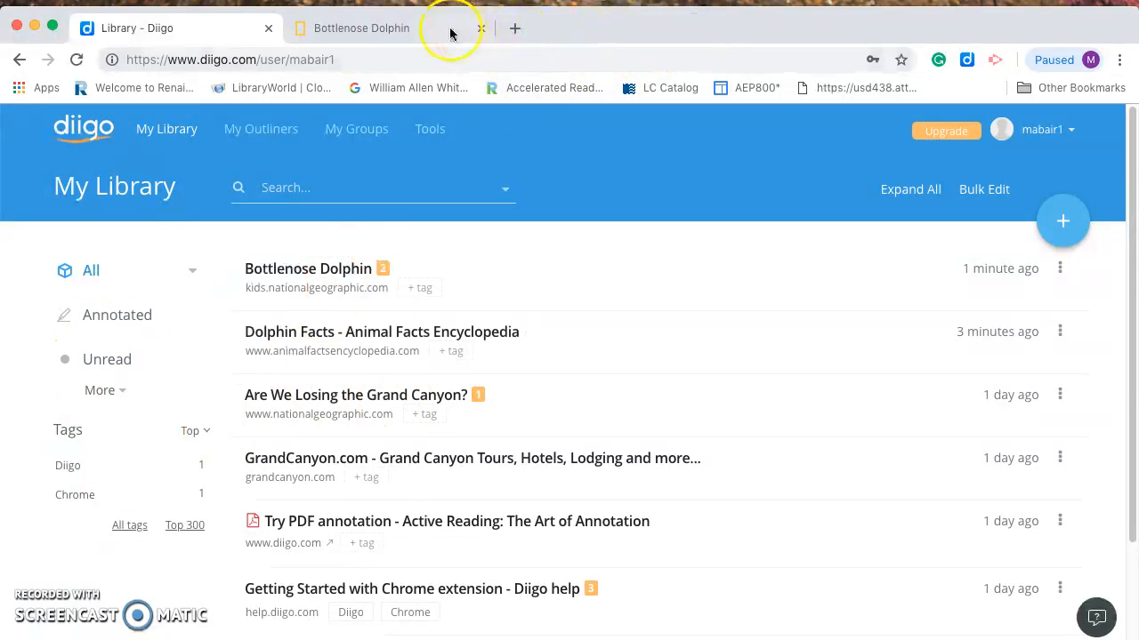
click(440, 32)
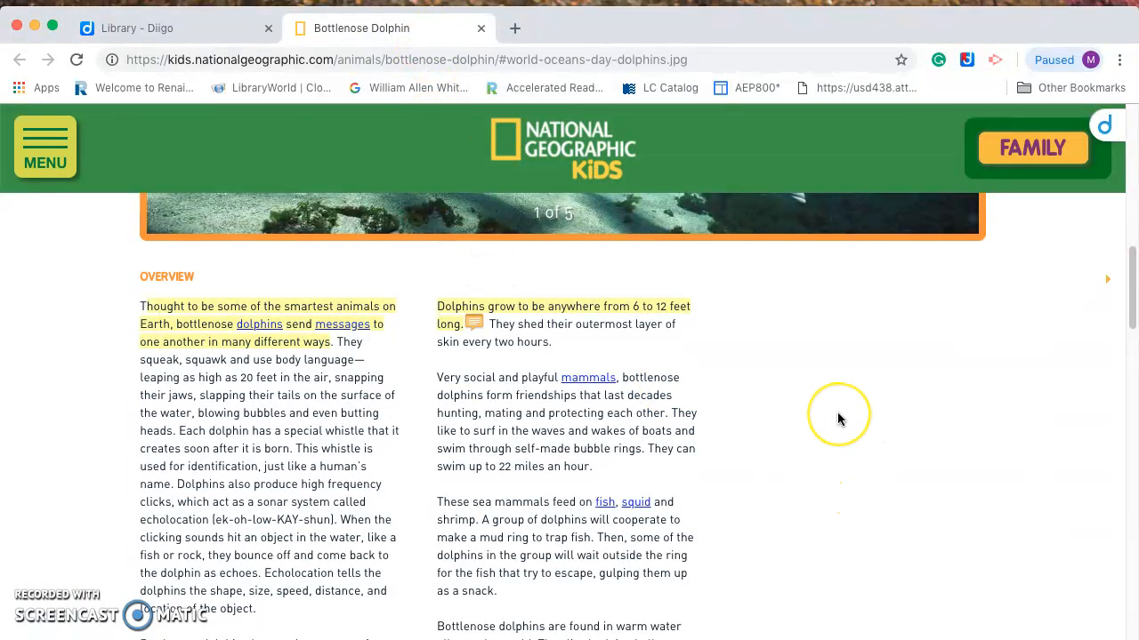
scroll(837, 420, down, 3)
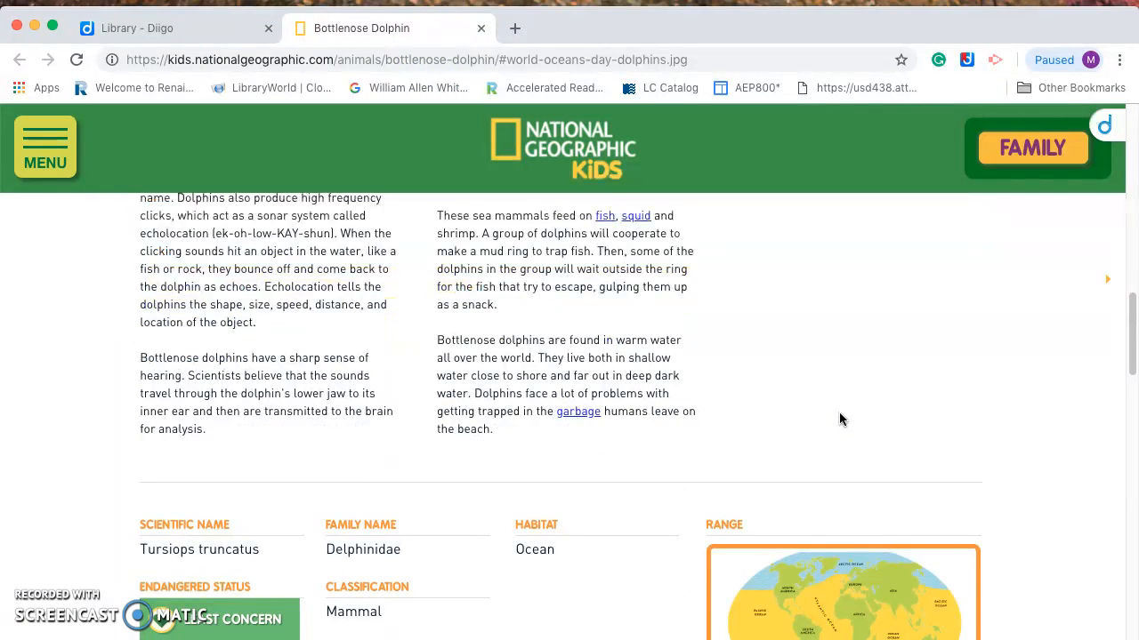
scroll(837, 420, up, 8)
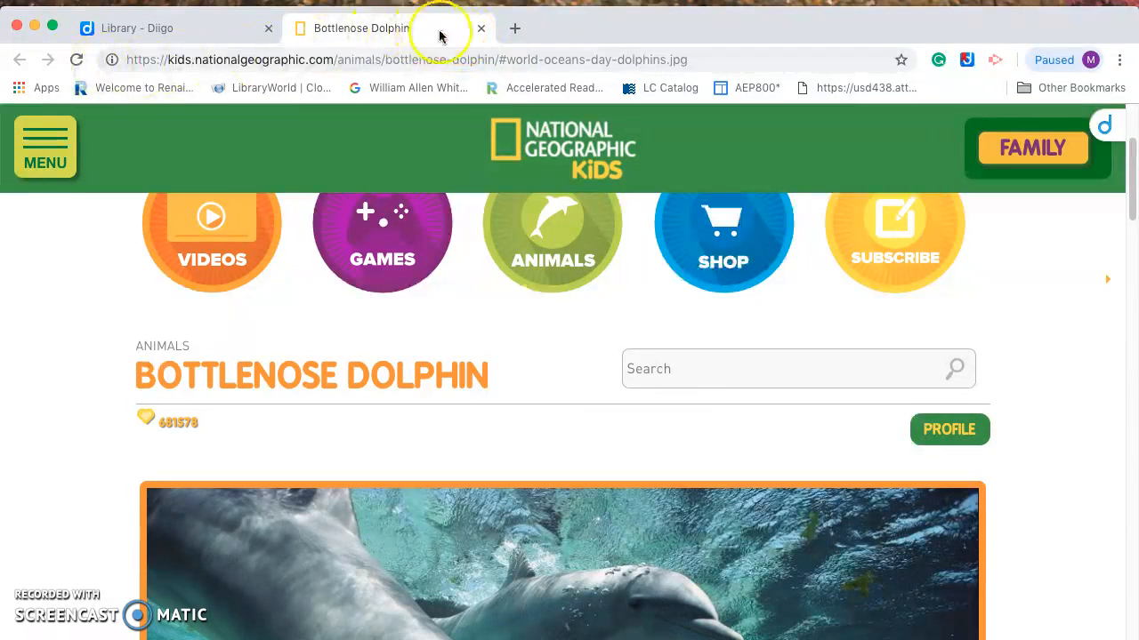
Search Google for 'bottlenose dolphin facts' in a new tab and scroll through the results
click(516, 31)
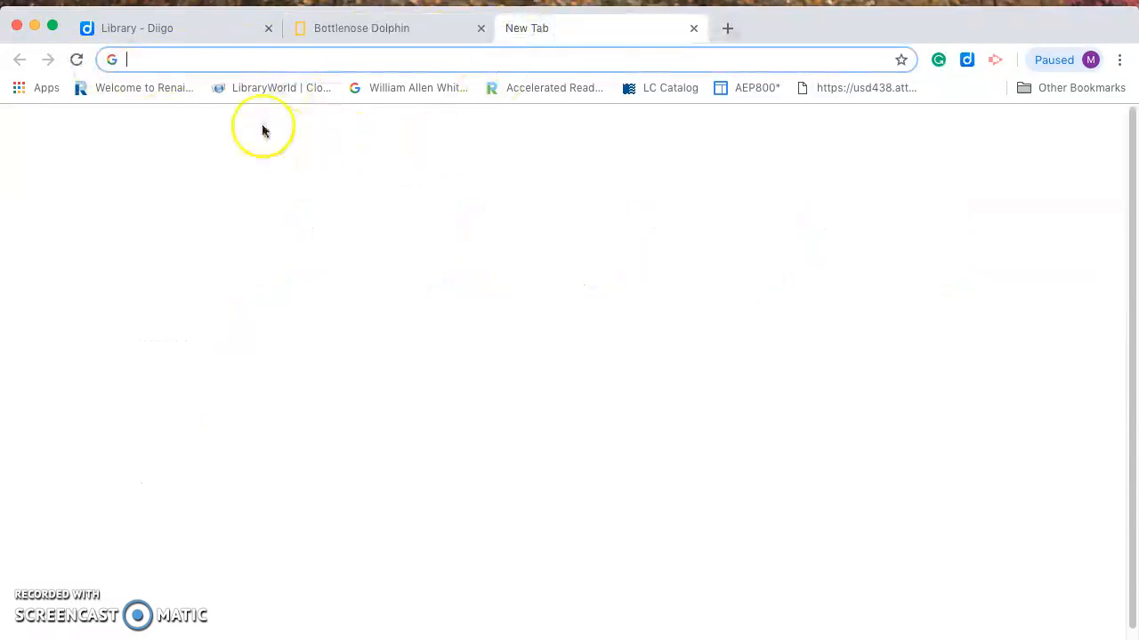
click(391, 366)
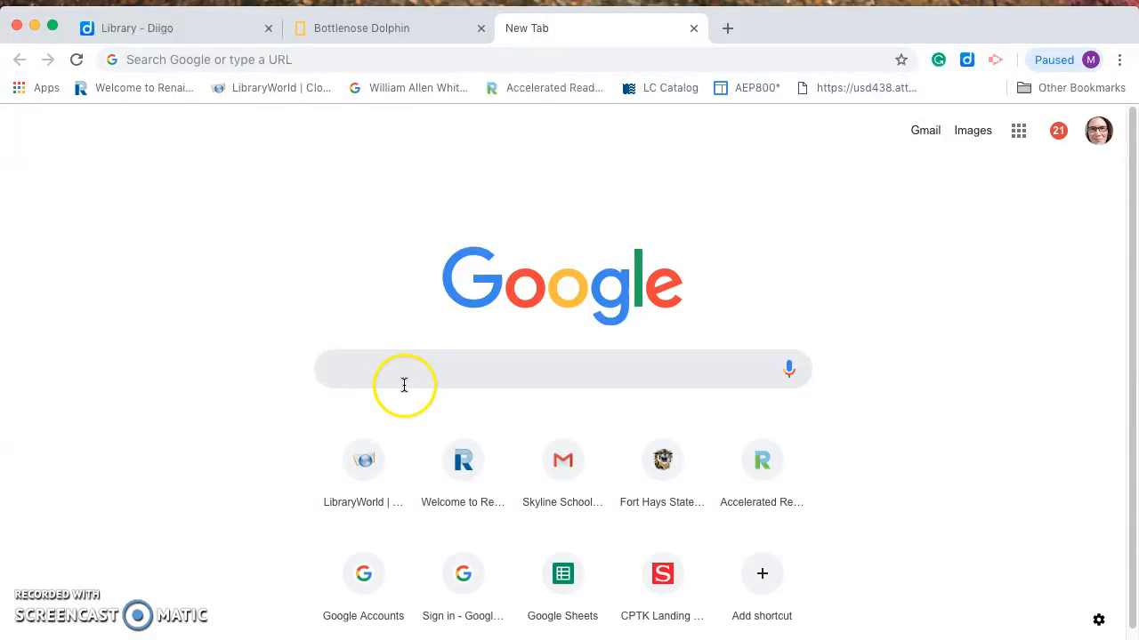
text(bottle)
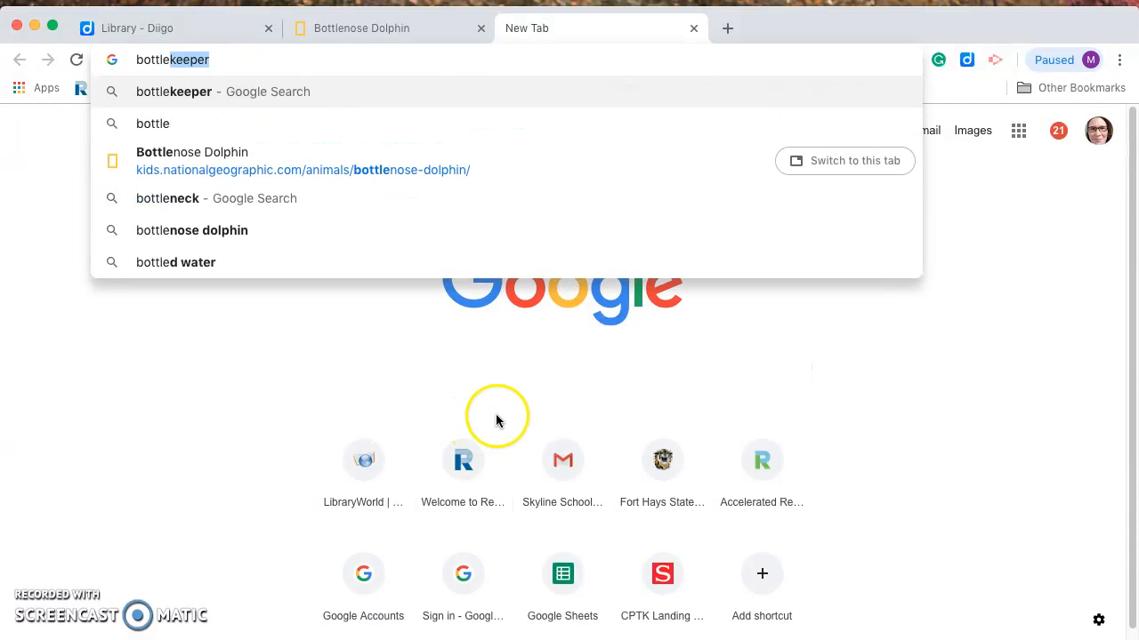
key(BackSpace)
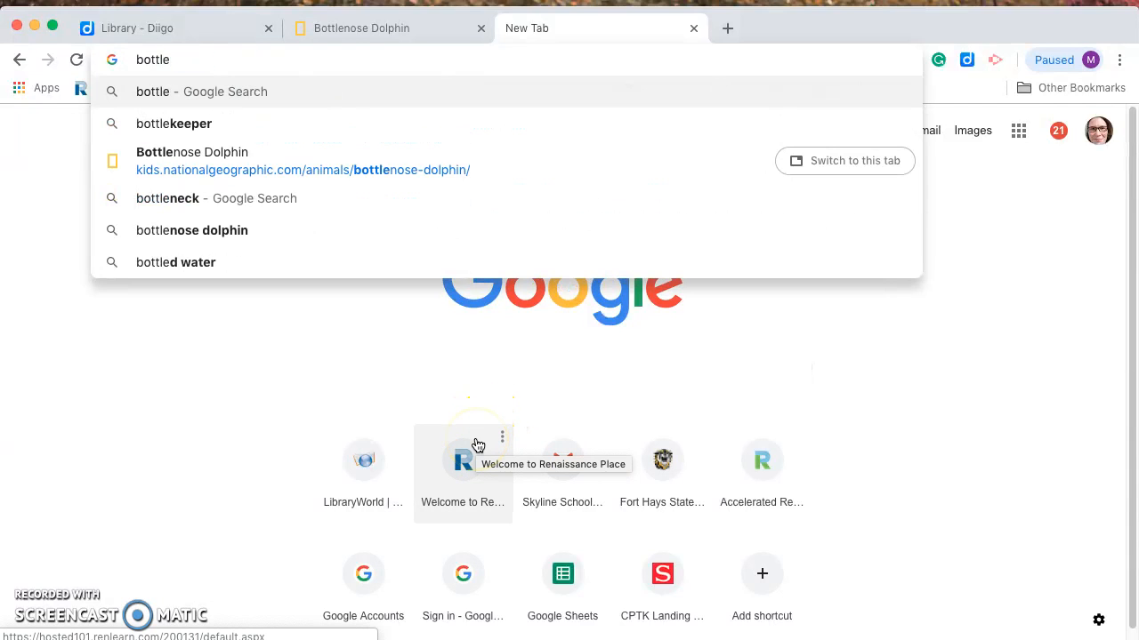
text(nose)
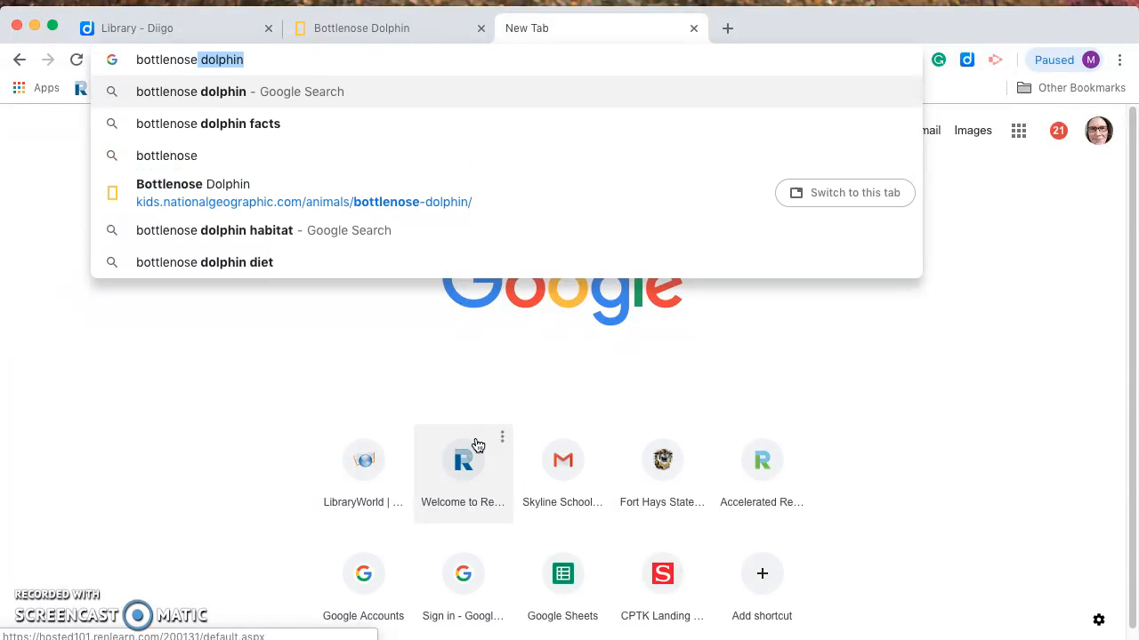
text( dop)
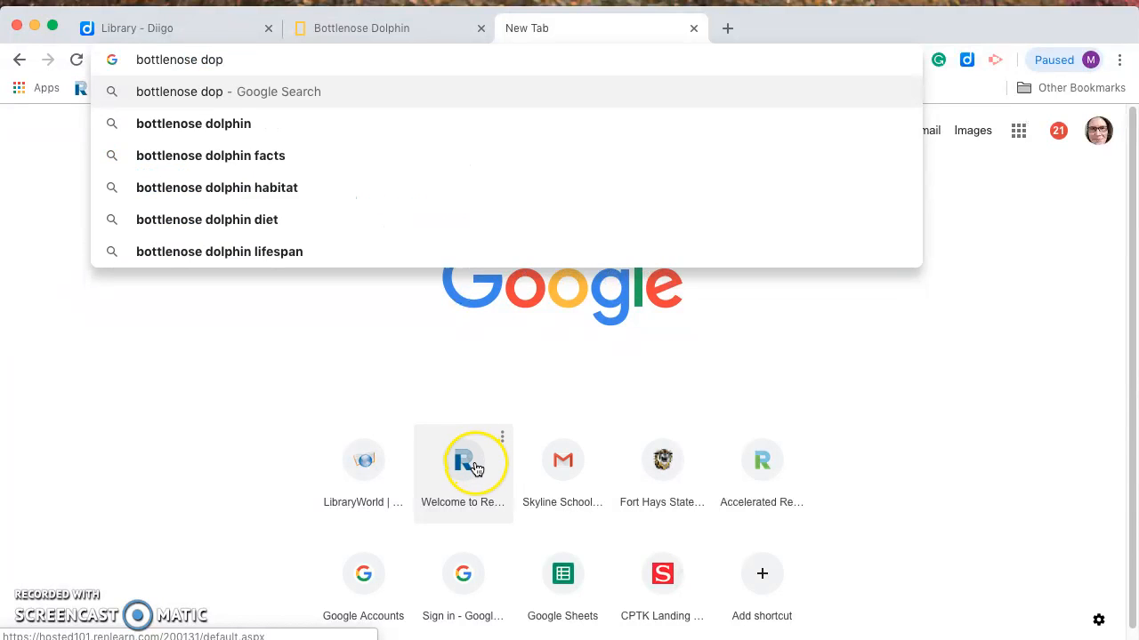
key(BackSpace)
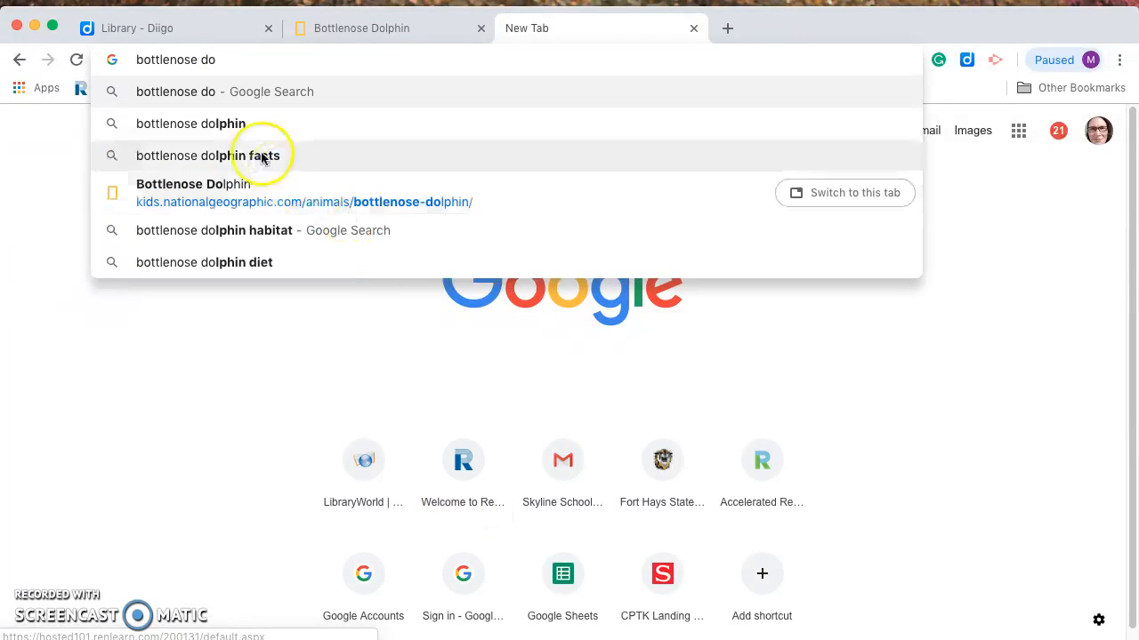
click(223, 156)
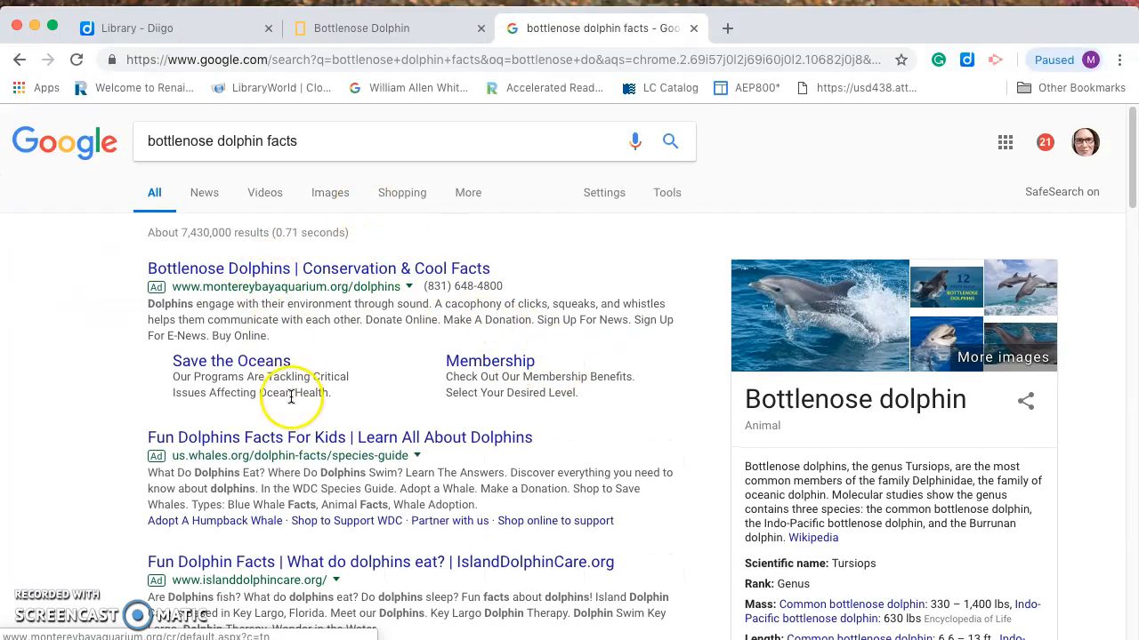
scroll(373, 570, down, 6)
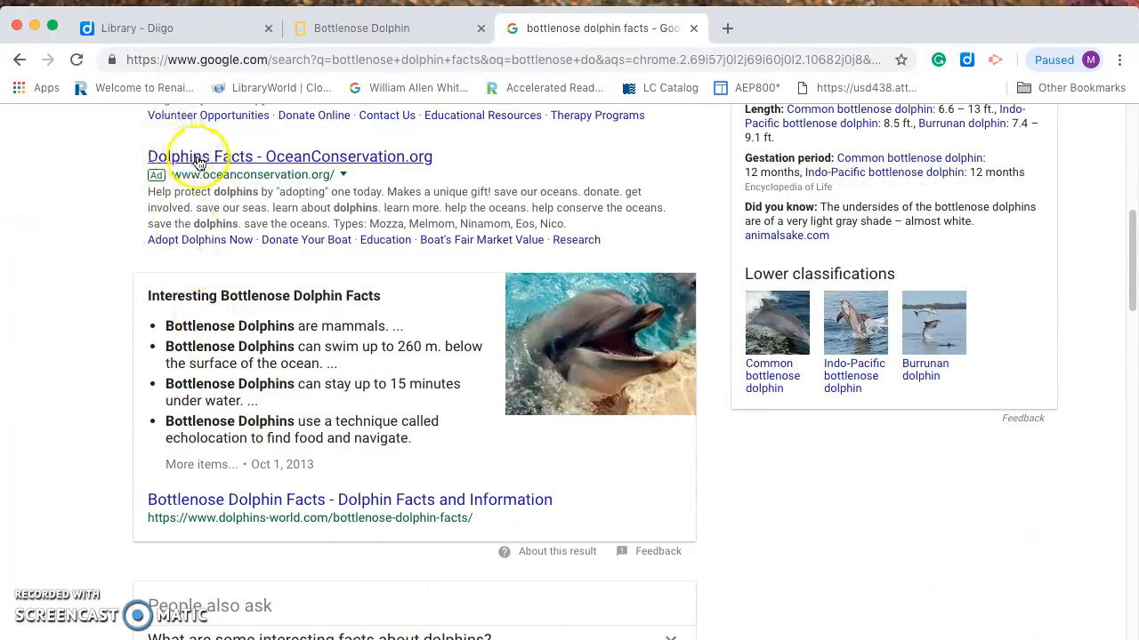
scroll(311, 267, down, 3)
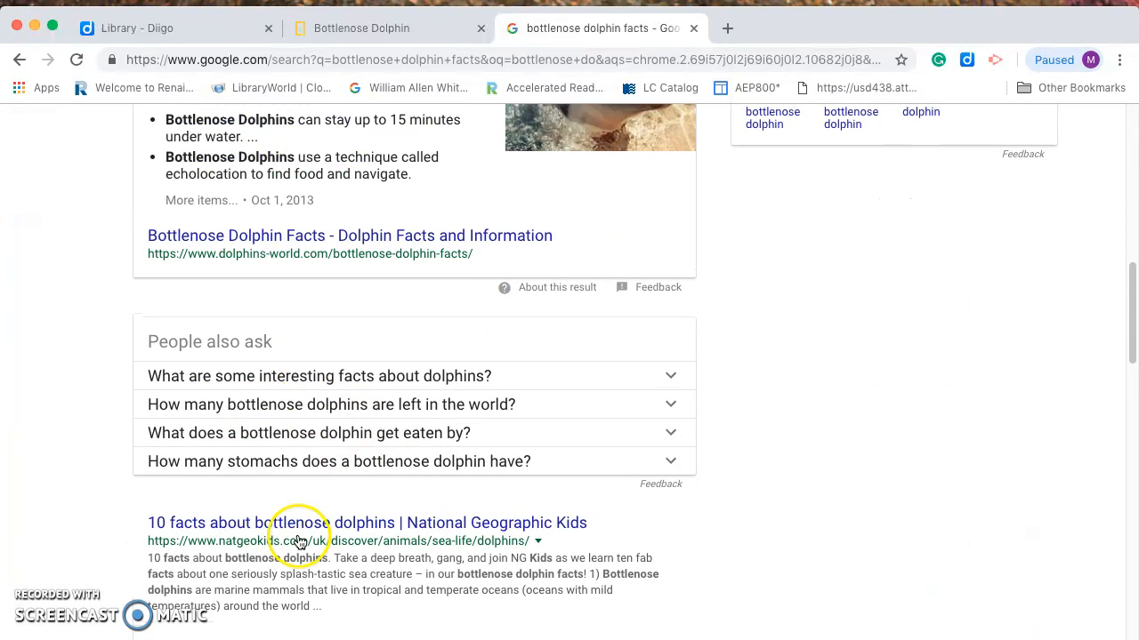
Open the National Geographic Kids '10 facts about bottlenose dolphins' result and scroll down
click(301, 523)
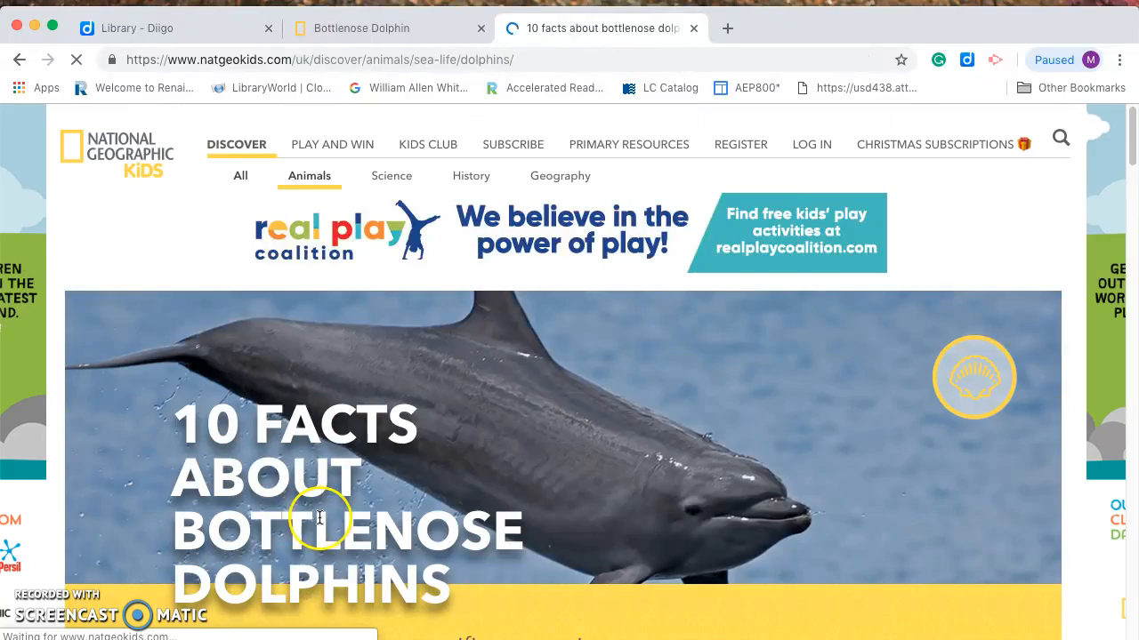
scroll(330, 511, down, 4)
scroll(348, 505, down, 3)
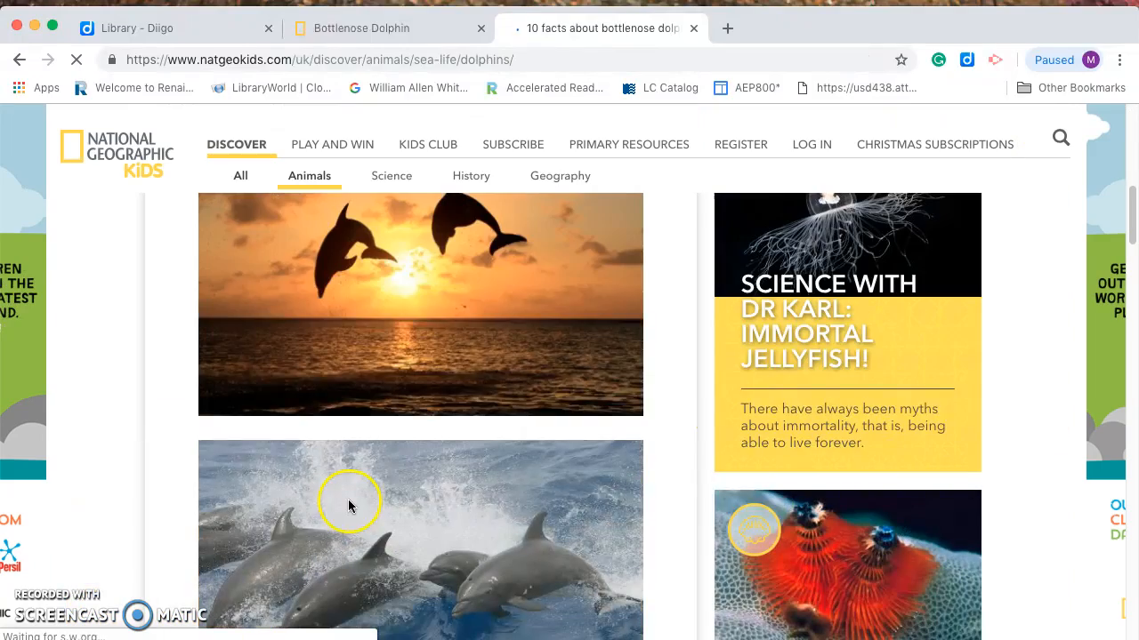
scroll(348, 505, down, 5)
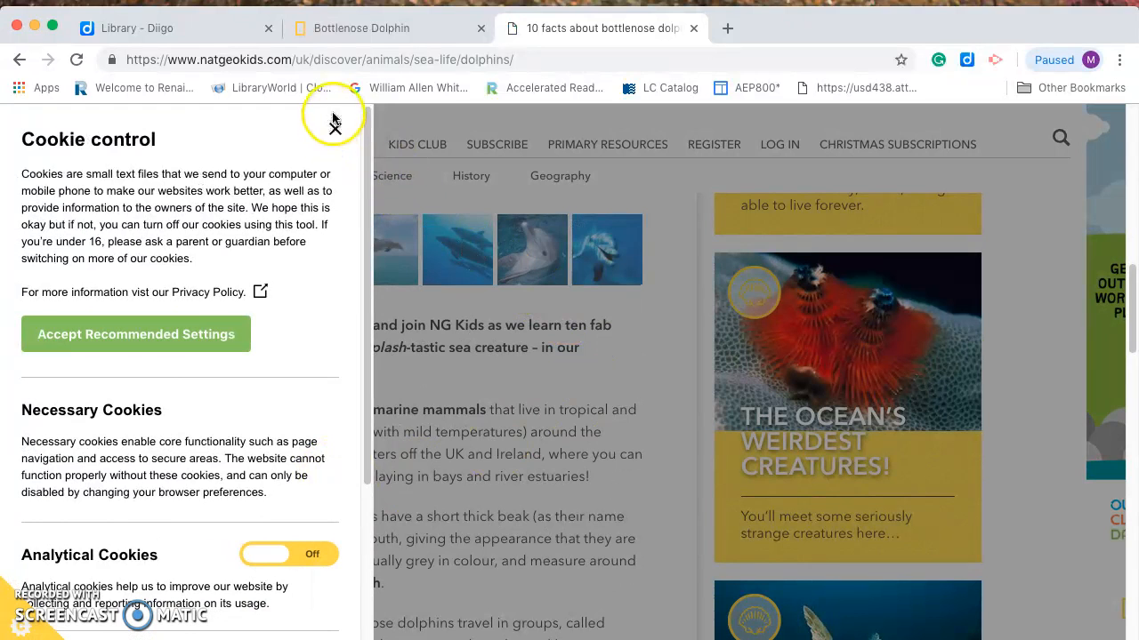
Dismiss the cookie panel, bring the sunset dolphin photo into view, and open the Diigo extension menu
click(331, 129)
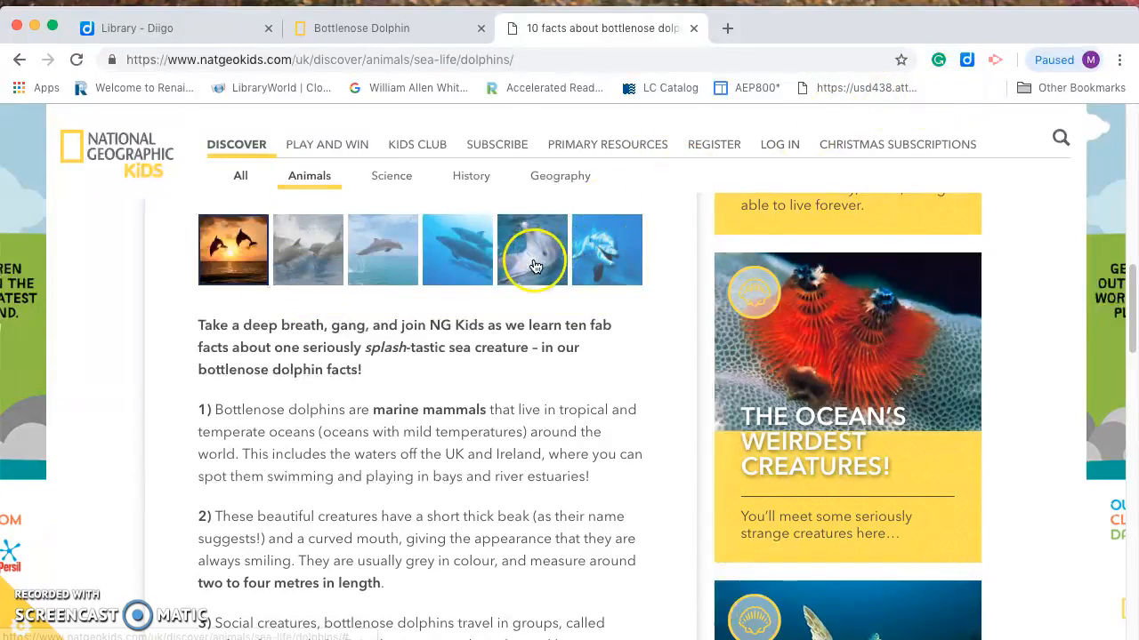
scroll(533, 258, down, 4)
scroll(534, 261, up, 8)
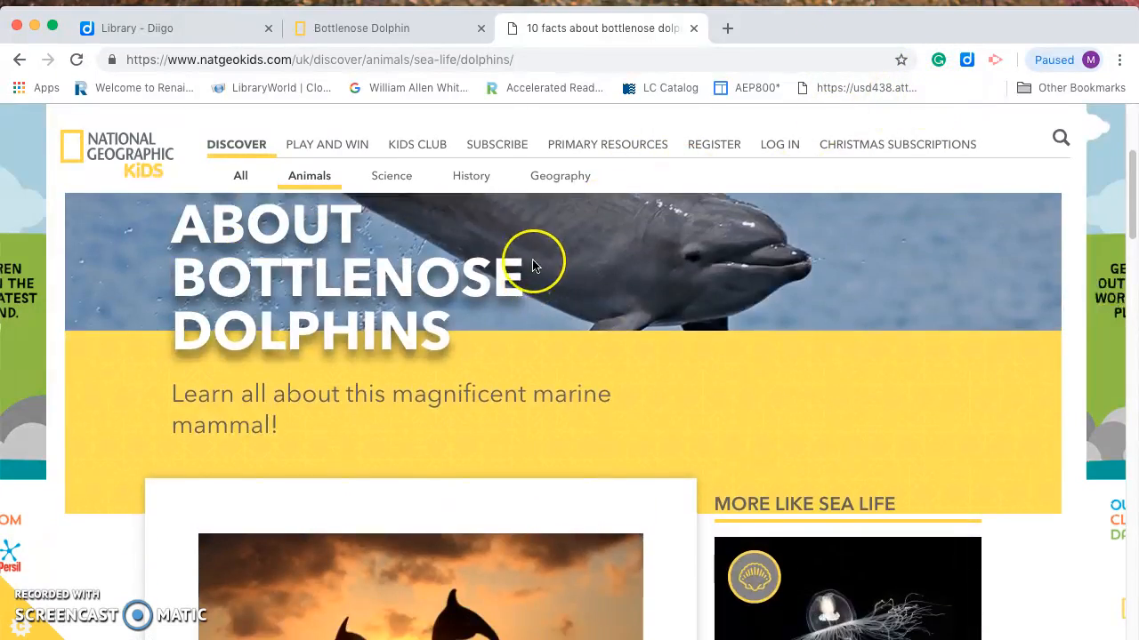
scroll(532, 260, down, 4)
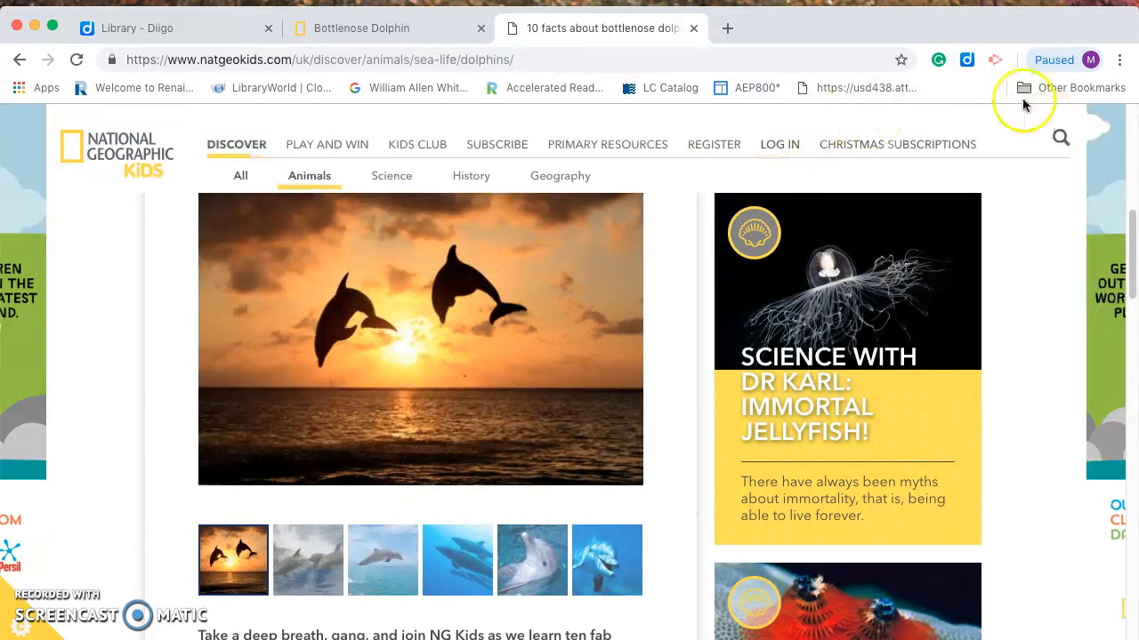
click(967, 59)
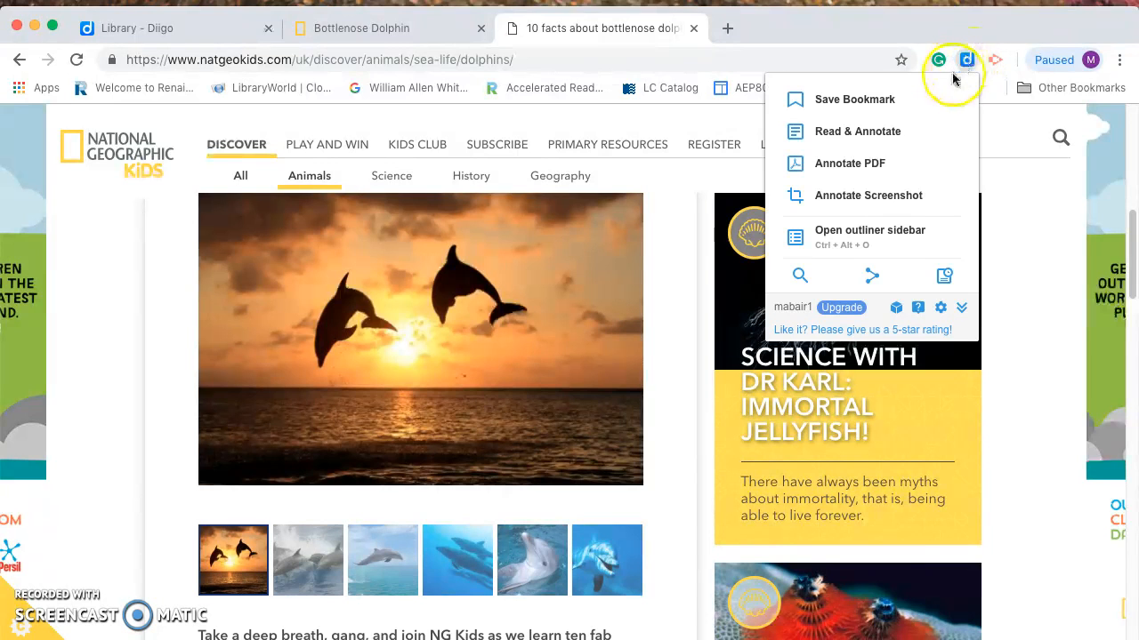
Capture a 537 x 363 screenshot of the sunset dolphin photo and attach it to the page's bookmark
click(905, 197)
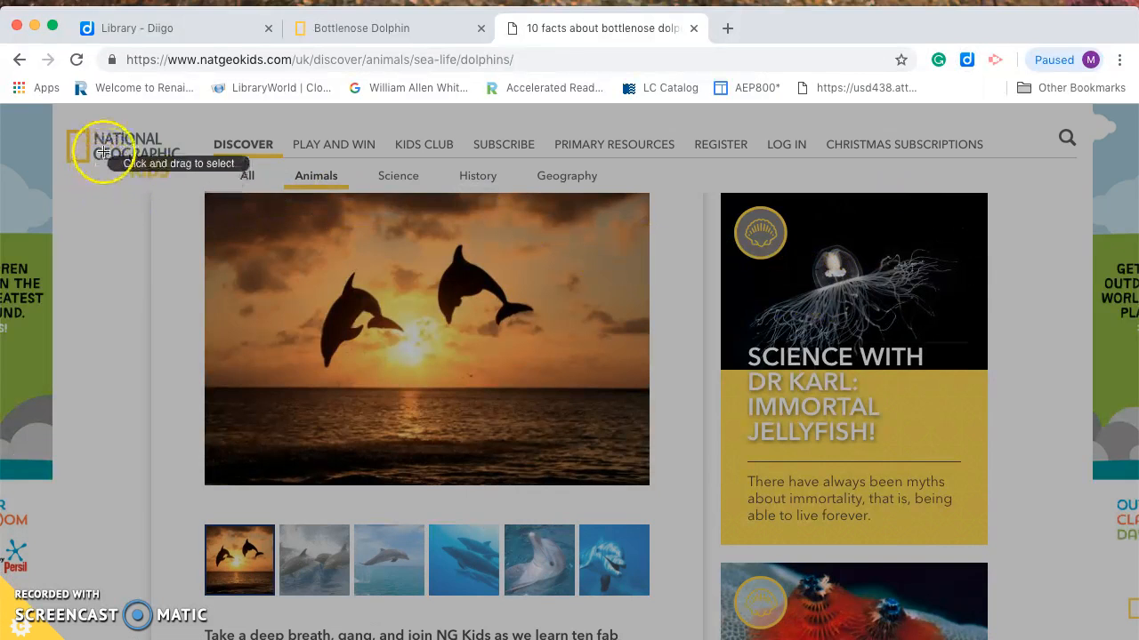
drag(198, 189, 198, 189)
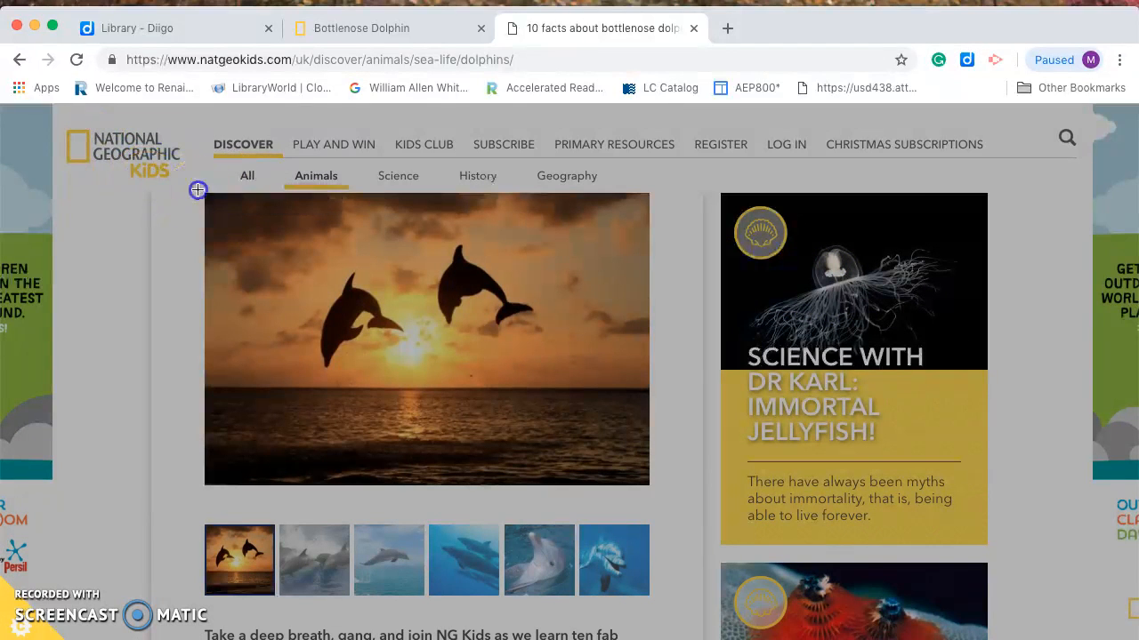
mouse_move(252, 232)
mouse_down()
mouse_move(604, 483)
mouse_move(675, 512)
mouse_up()
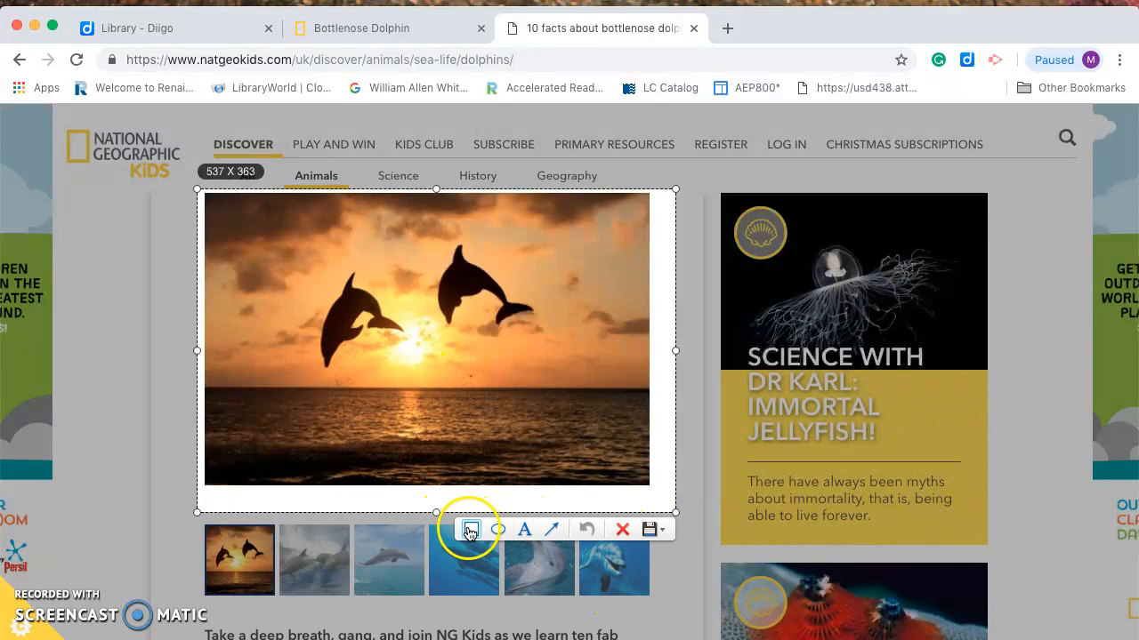
click(652, 531)
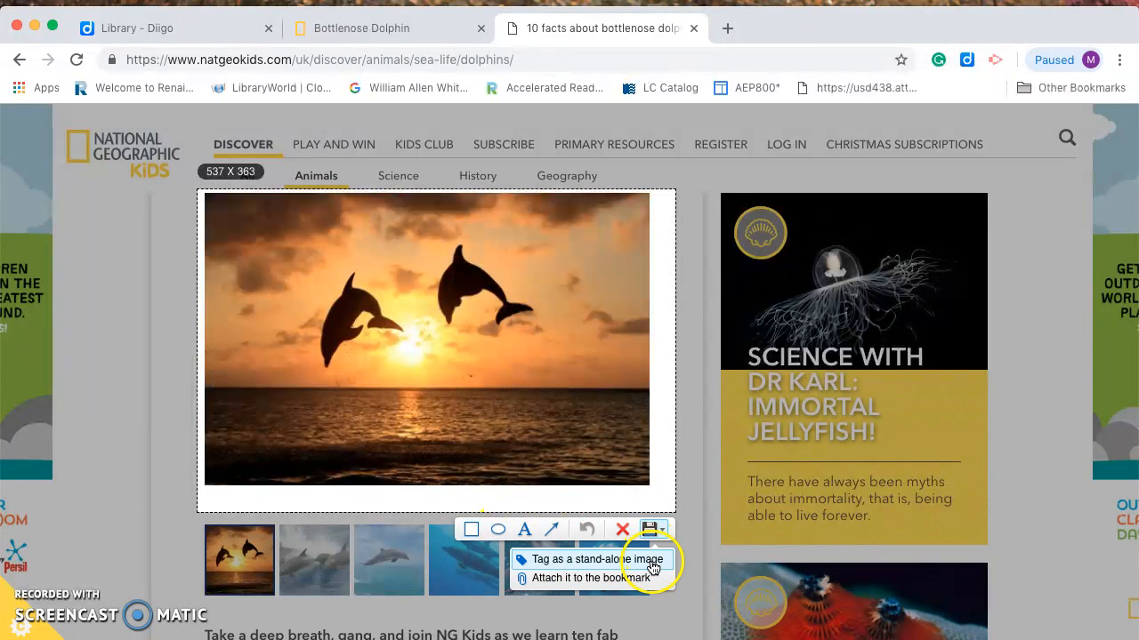
click(620, 579)
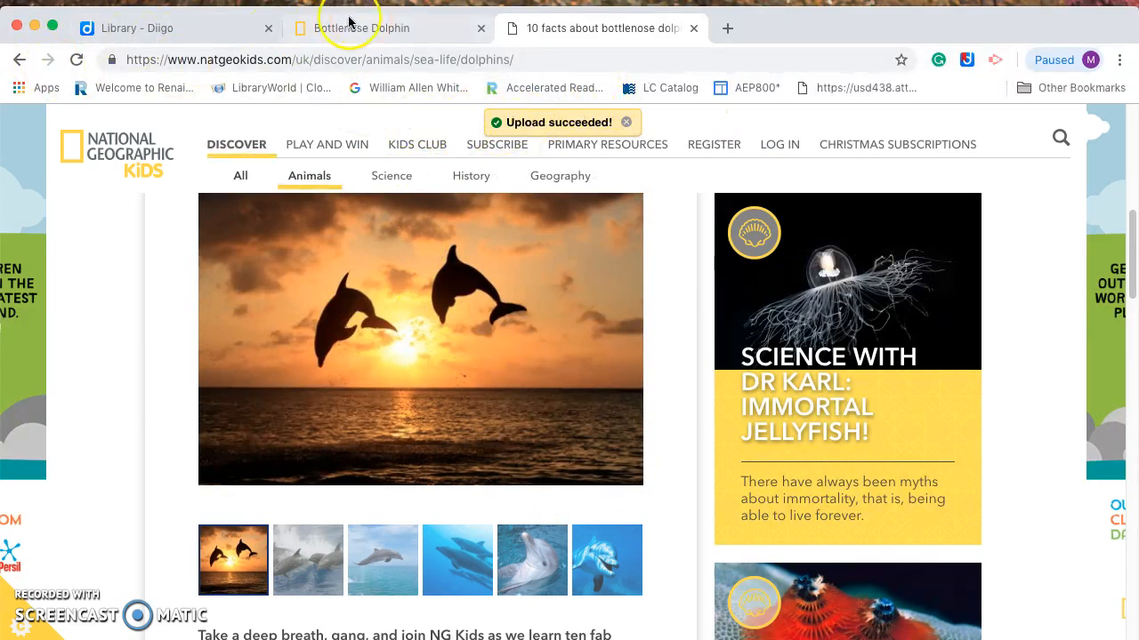
click(211, 32)
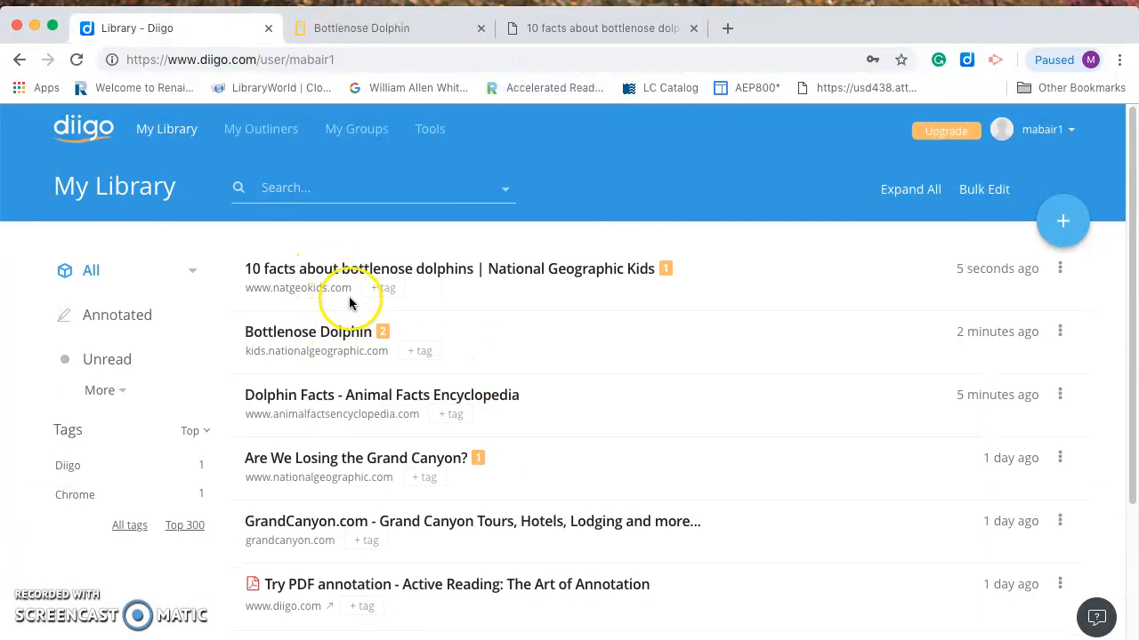
Reopen the 10 facts dolphin bookmark, scroll through it, close its tab, and go to My Outliners
click(357, 263)
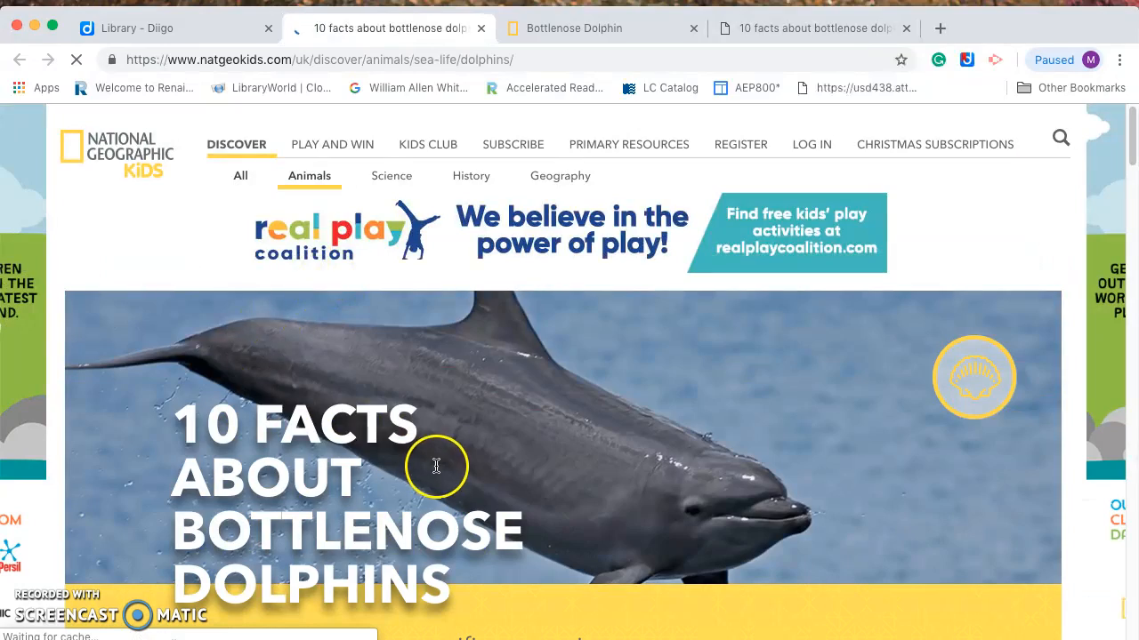
scroll(436, 463, down, 5)
scroll(436, 461, down, 15)
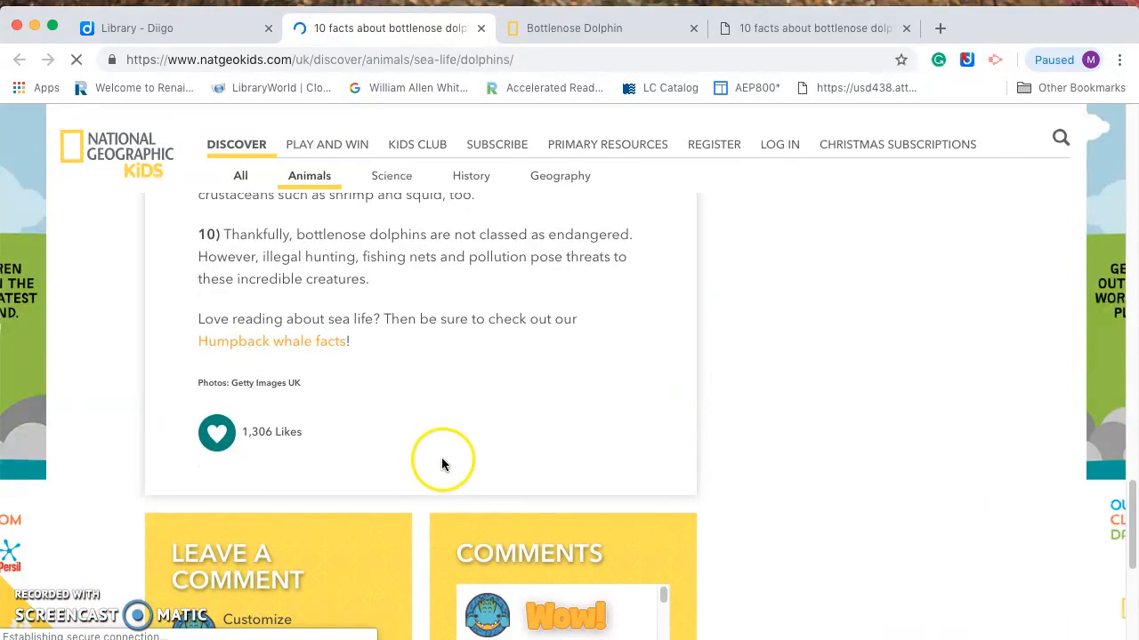
scroll(445, 463, up, 12)
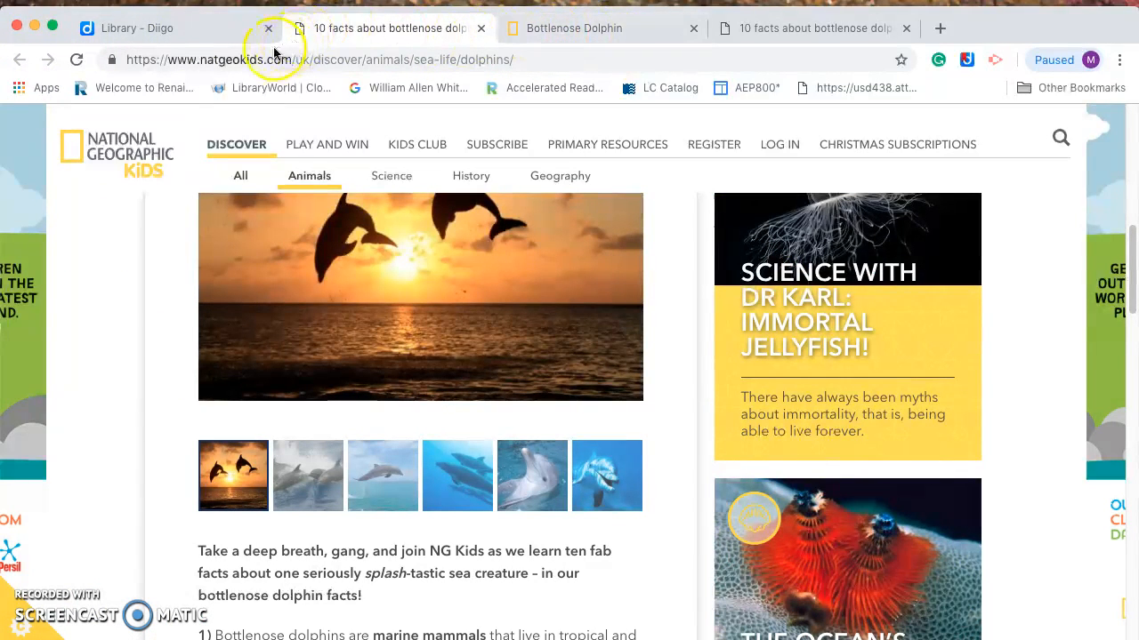
click(486, 29)
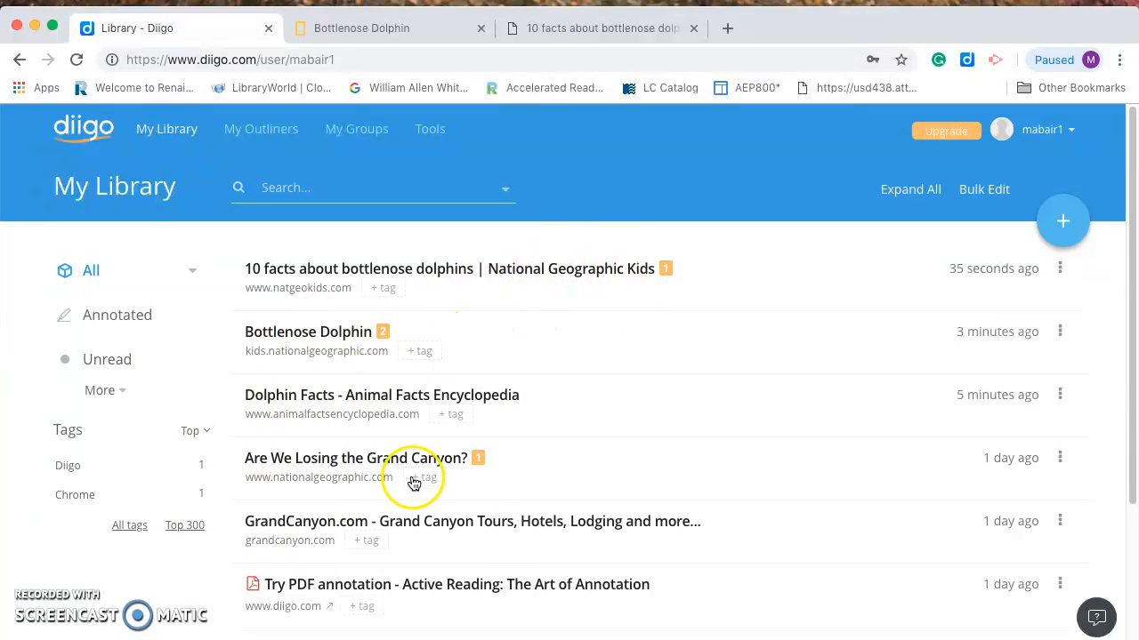
click(262, 132)
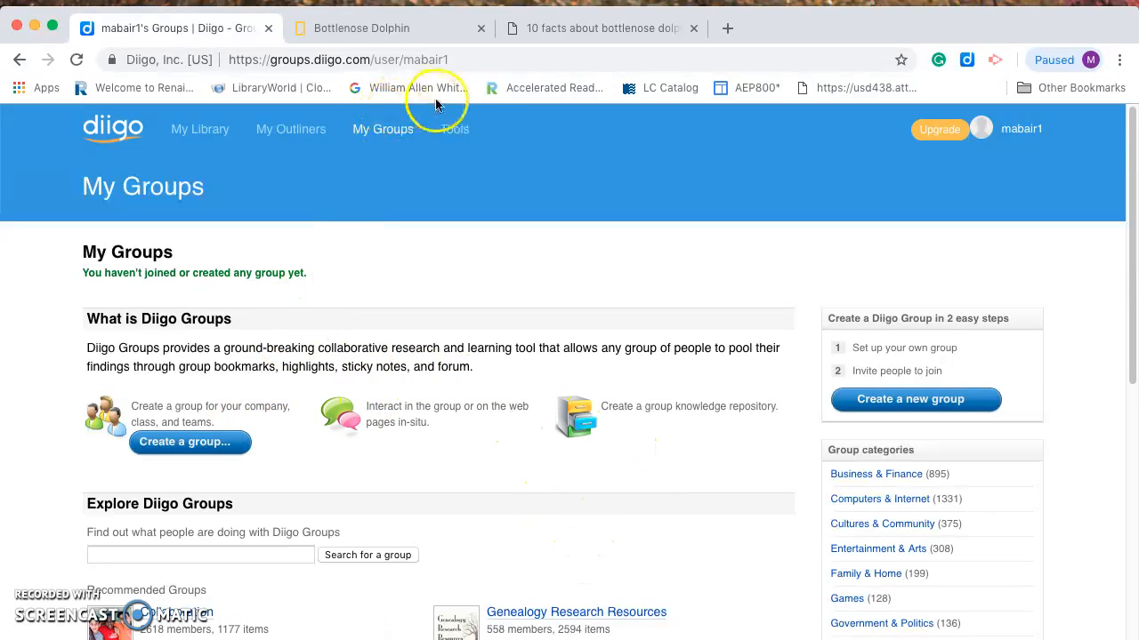
Open Diigo's Tools page and scroll through it
click(455, 130)
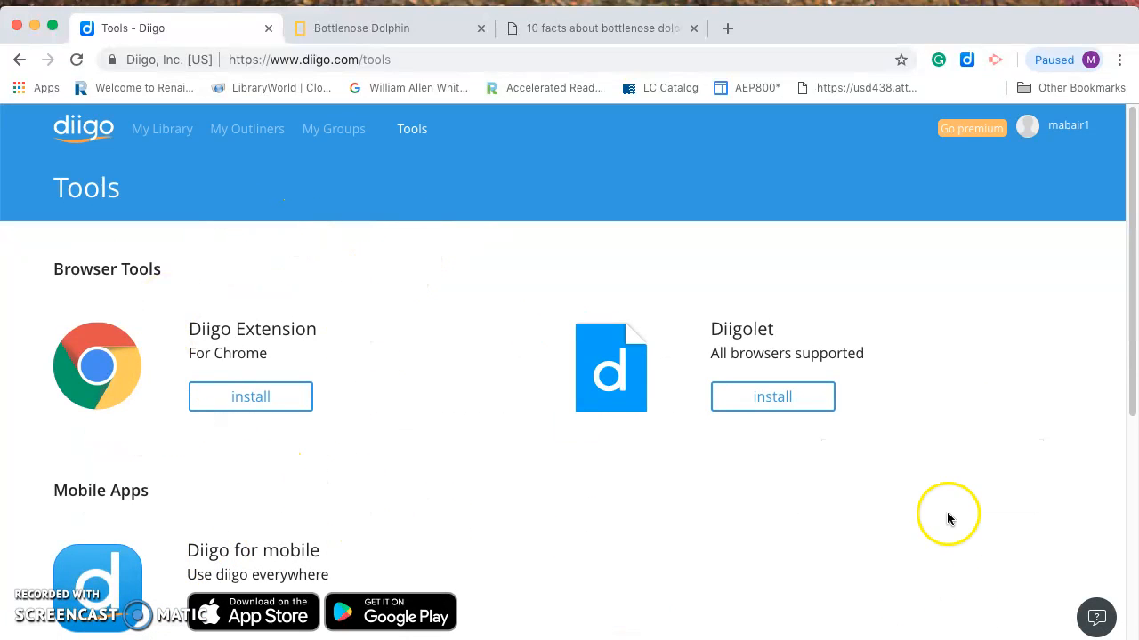
scroll(934, 480, down, 1)
scroll(391, 470, down, 1)
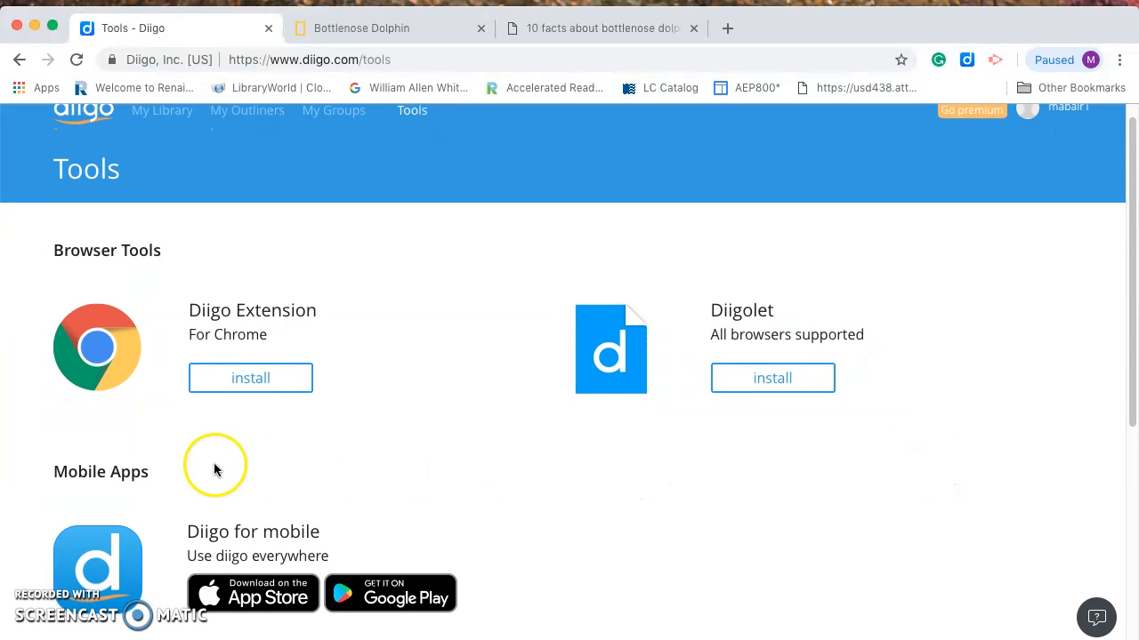
scroll(214, 470, down, 1)
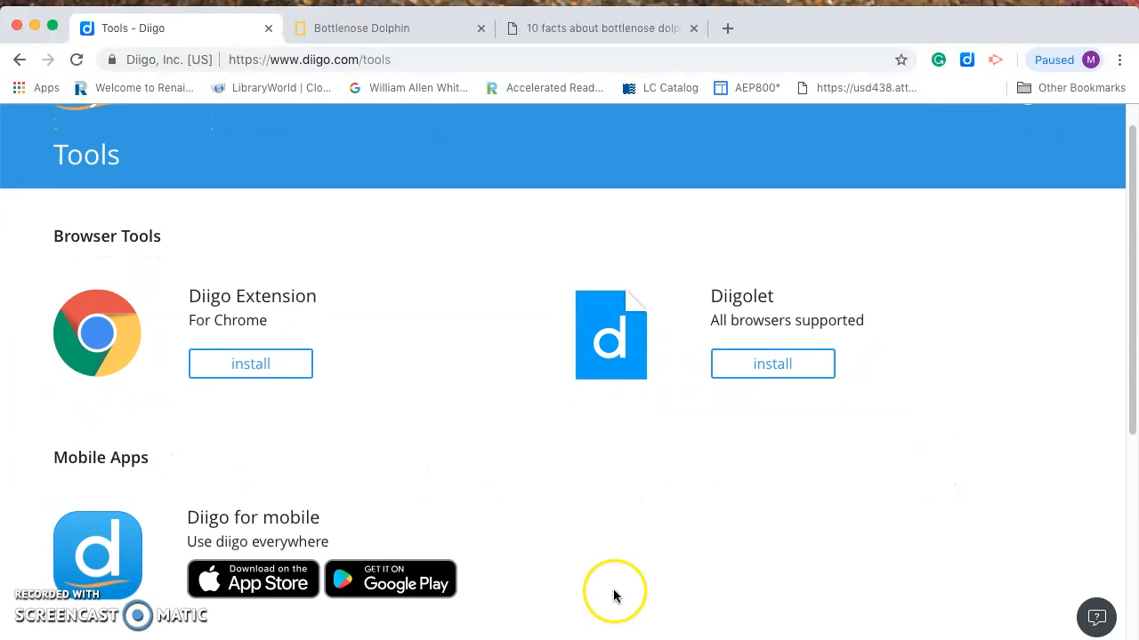
Go back twice and return to the My Library bookmark list
click(16, 59)
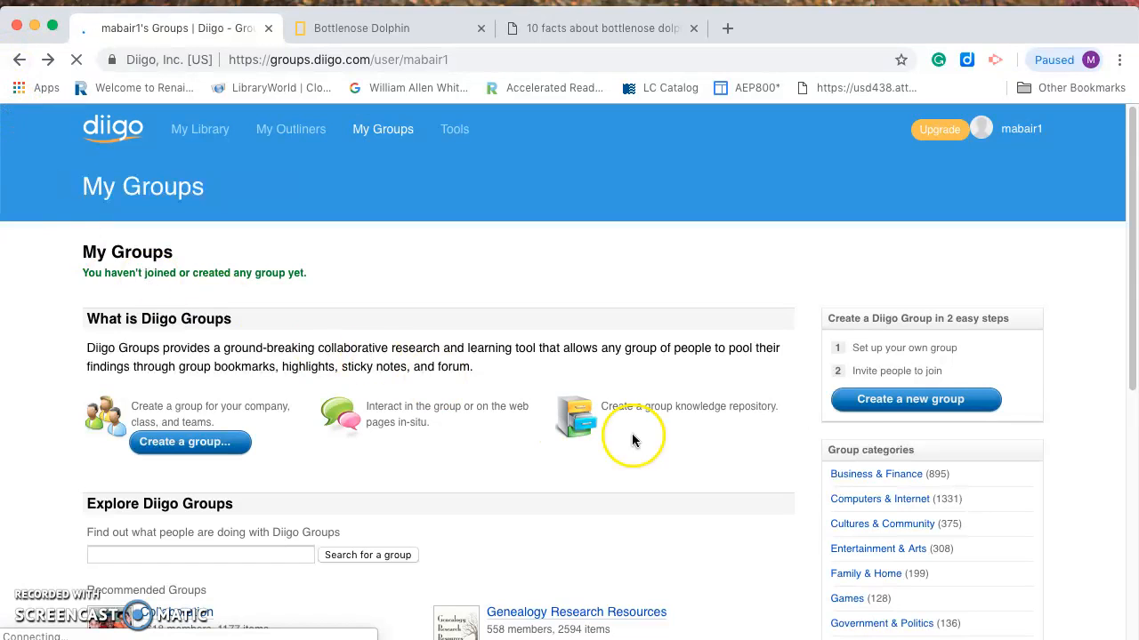
click(17, 59)
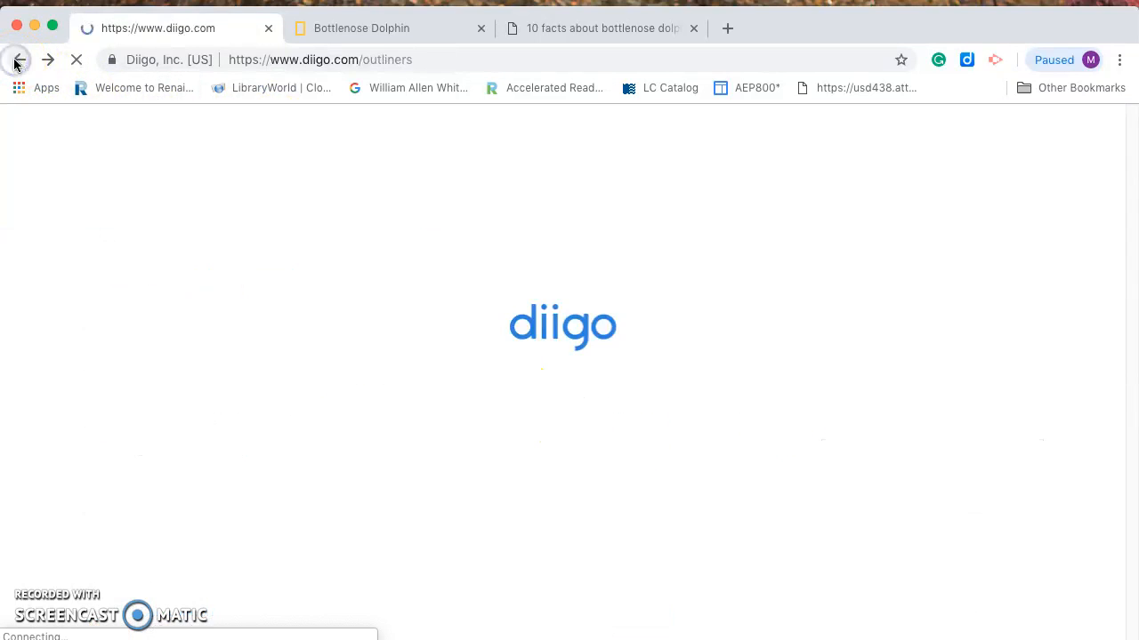
click(166, 133)
scroll(559, 419, down, 2)
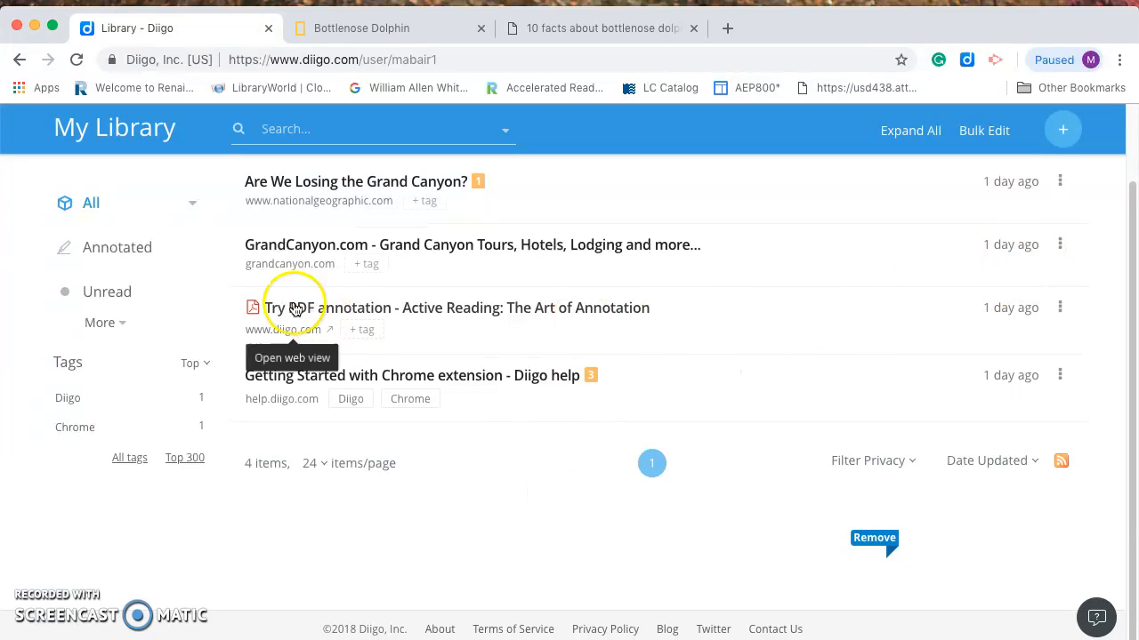
Delete the GrandCanyon.com and 'Are We Losing the Grand Canyon?' bookmarks, confirming each deletion
click(1059, 249)
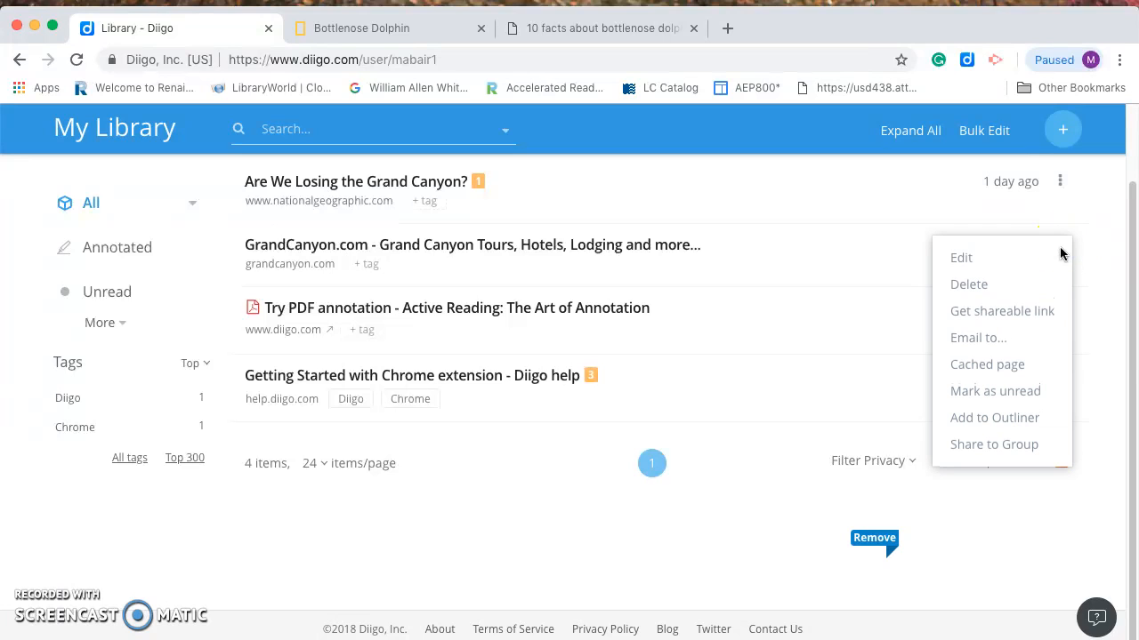
click(962, 286)
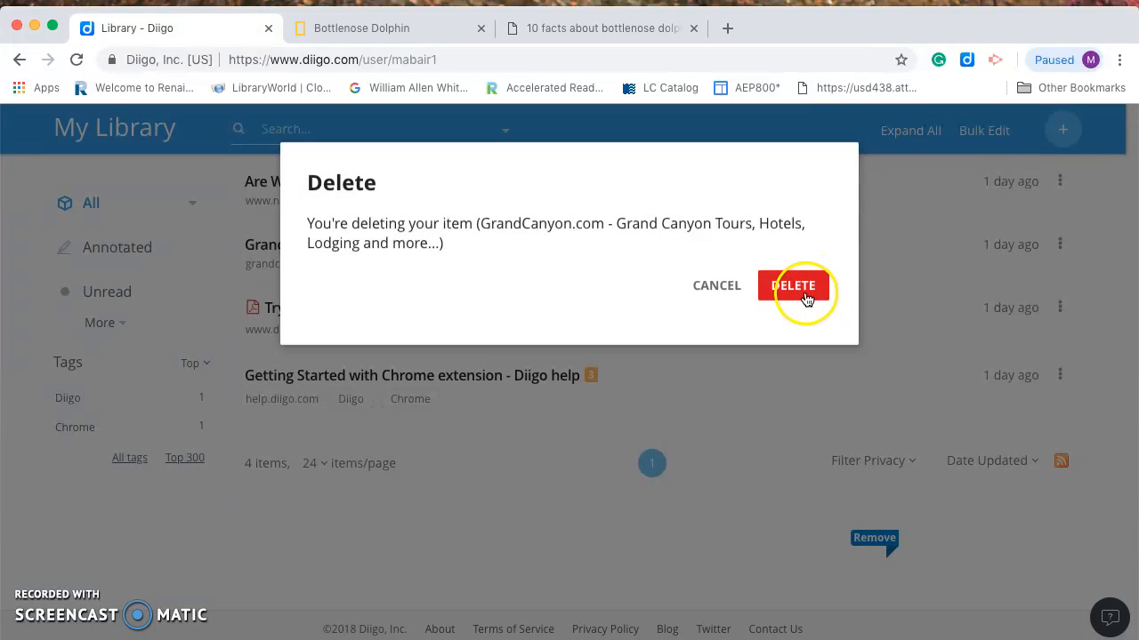
click(796, 286)
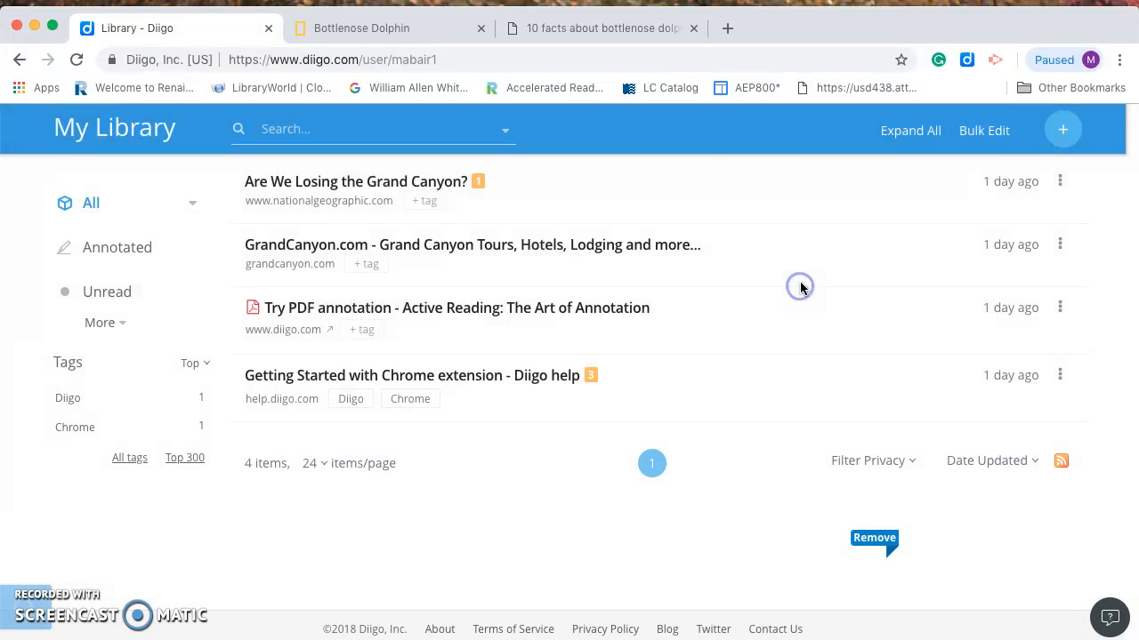
click(1061, 249)
click(1003, 285)
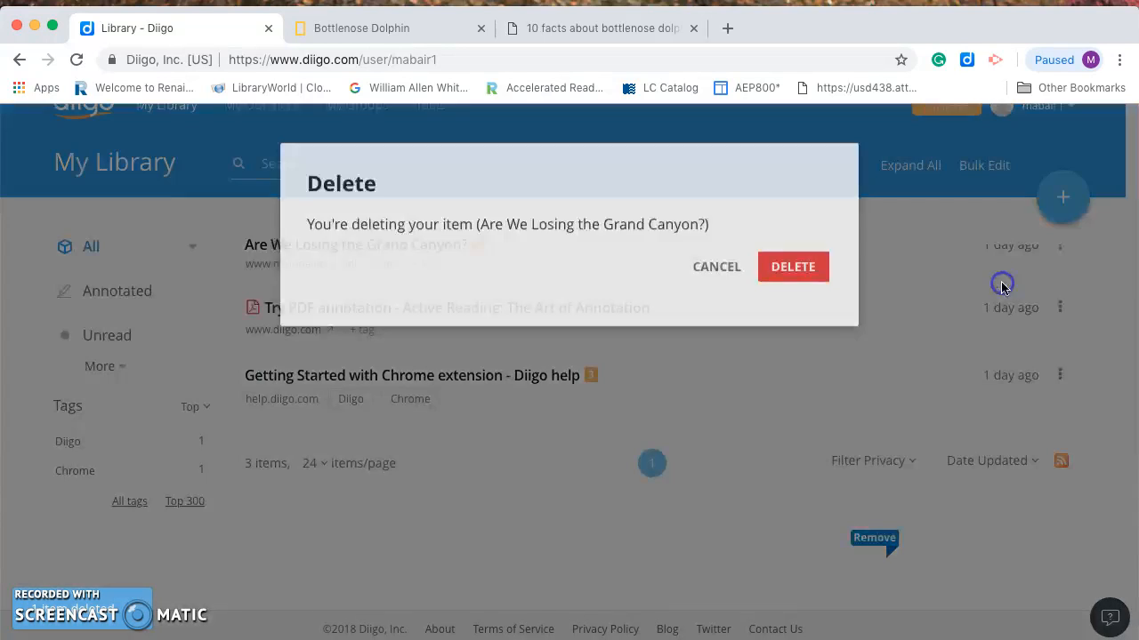
click(794, 268)
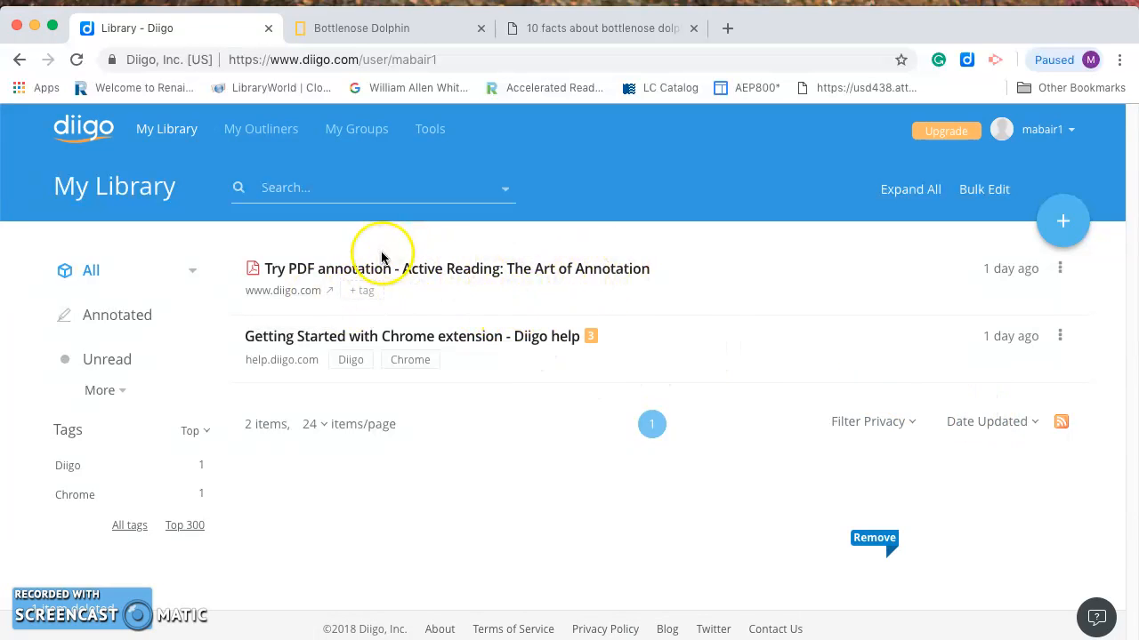
drag(380, 258, 358, 325)
drag(278, 254, 278, 385)
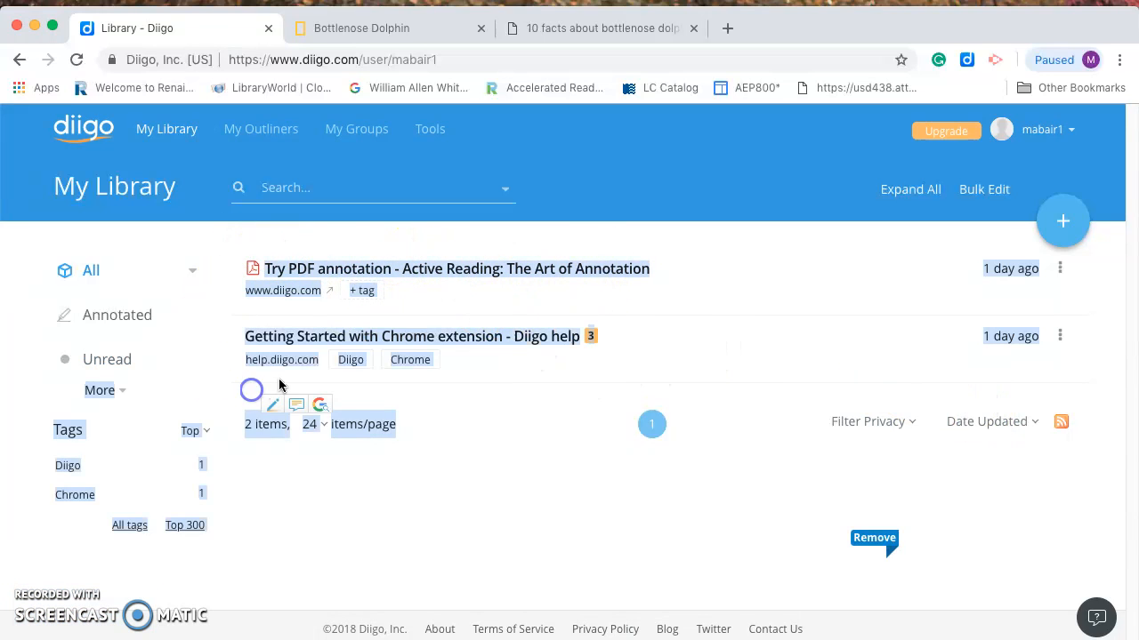
click(375, 377)
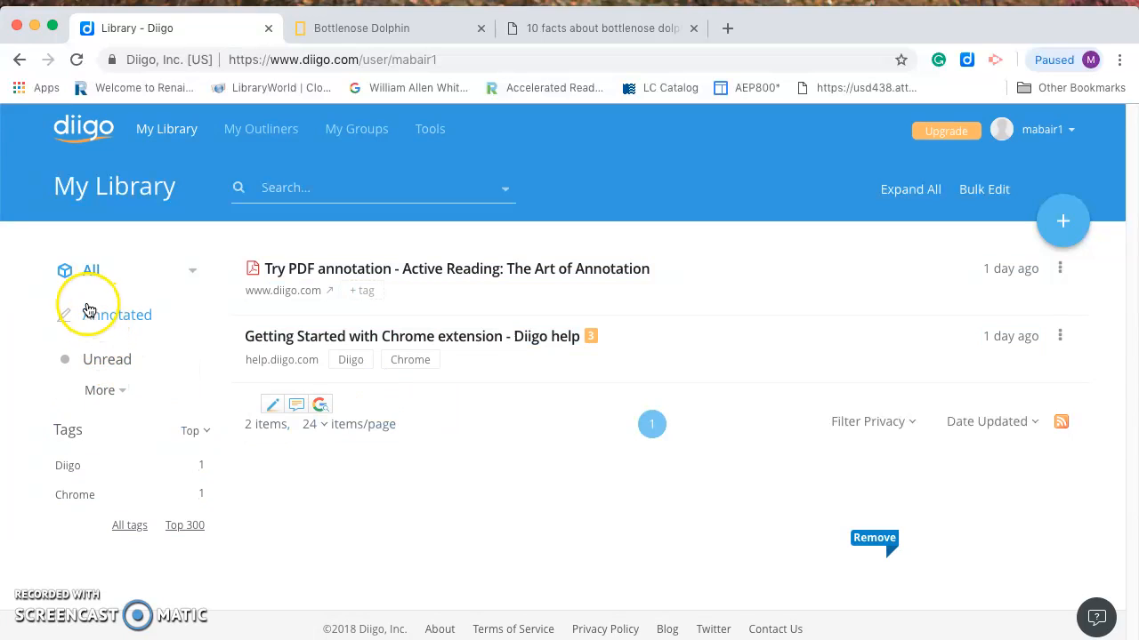